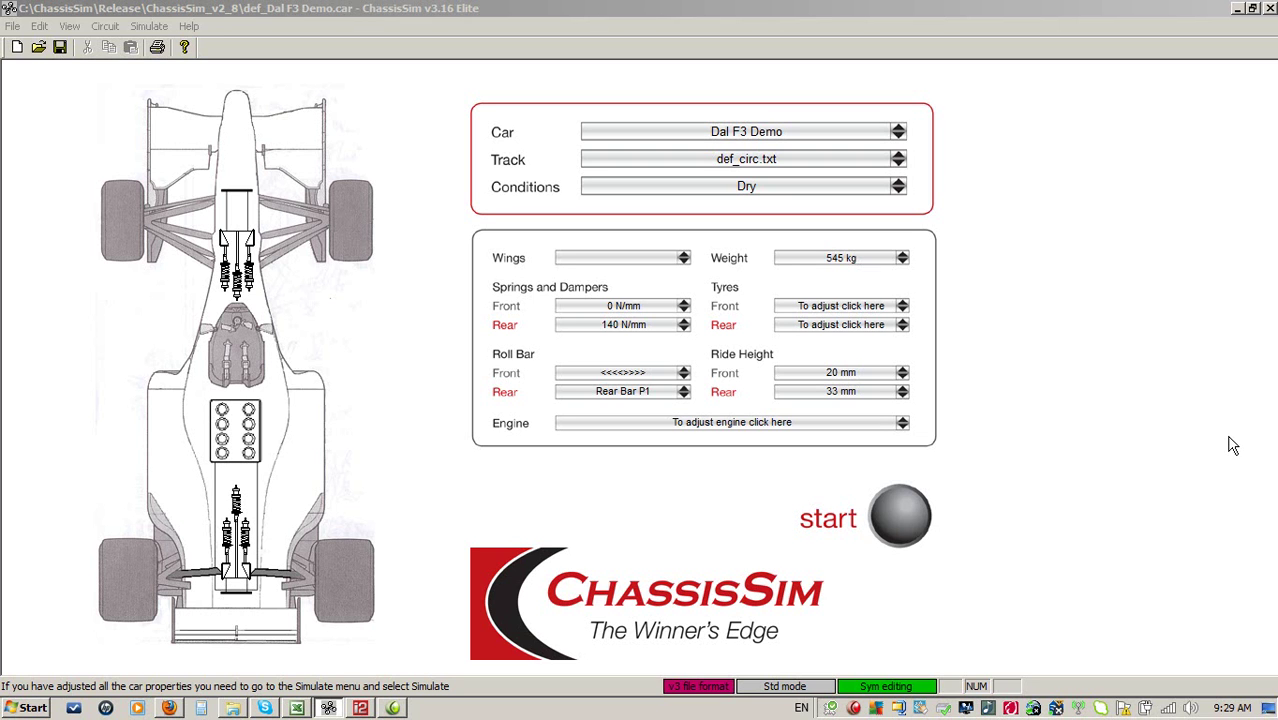
# - Activate the ChassisSim window with the Dal F3 Demo car loaded and open the Circuit menu
pyautogui.click(648, 9)
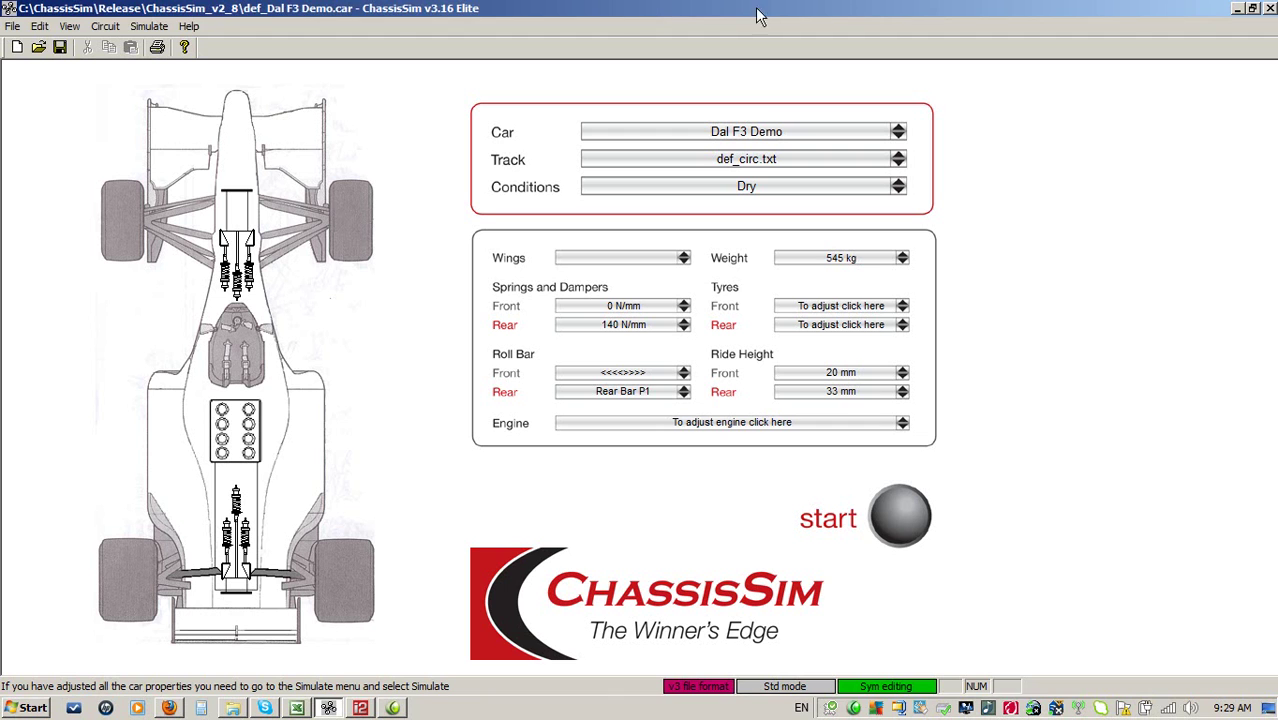
pyautogui.click(108, 27)
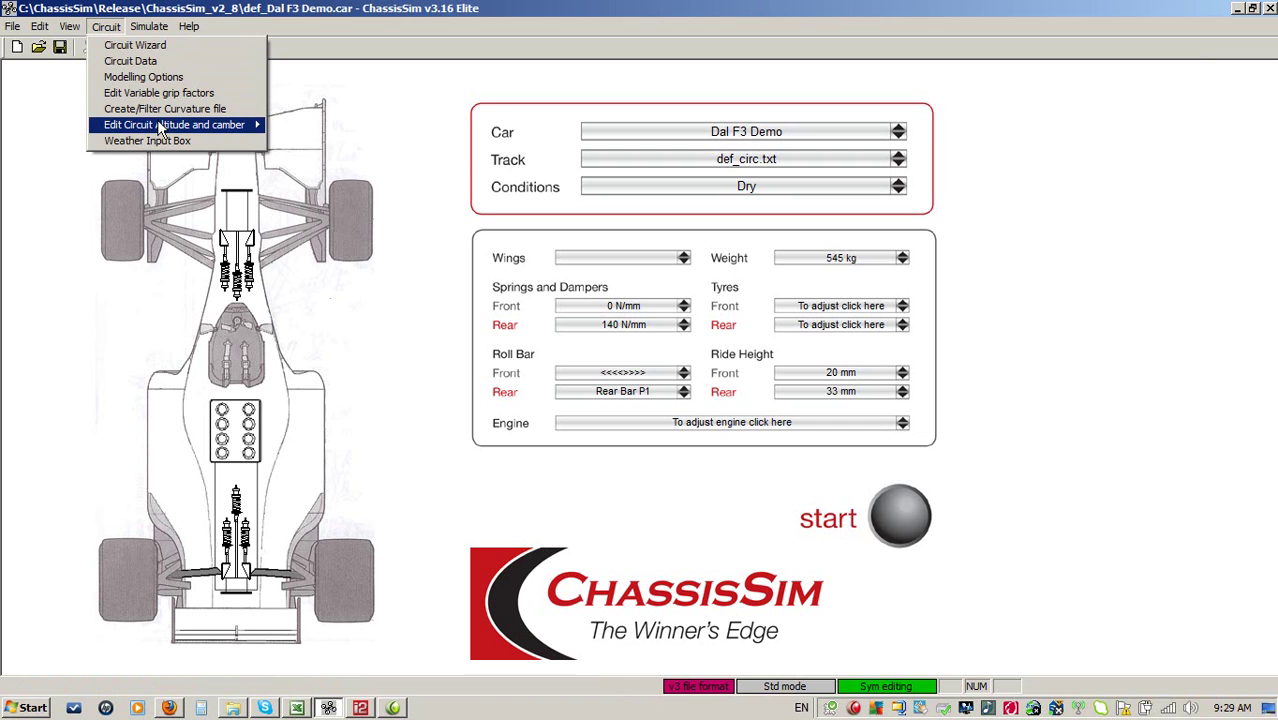
# - Open the altitude and camber editor, import 2010 Qualifying Curvature_dn.TXT, then start the GPS altitude import
pyautogui.moveTo(161, 129)
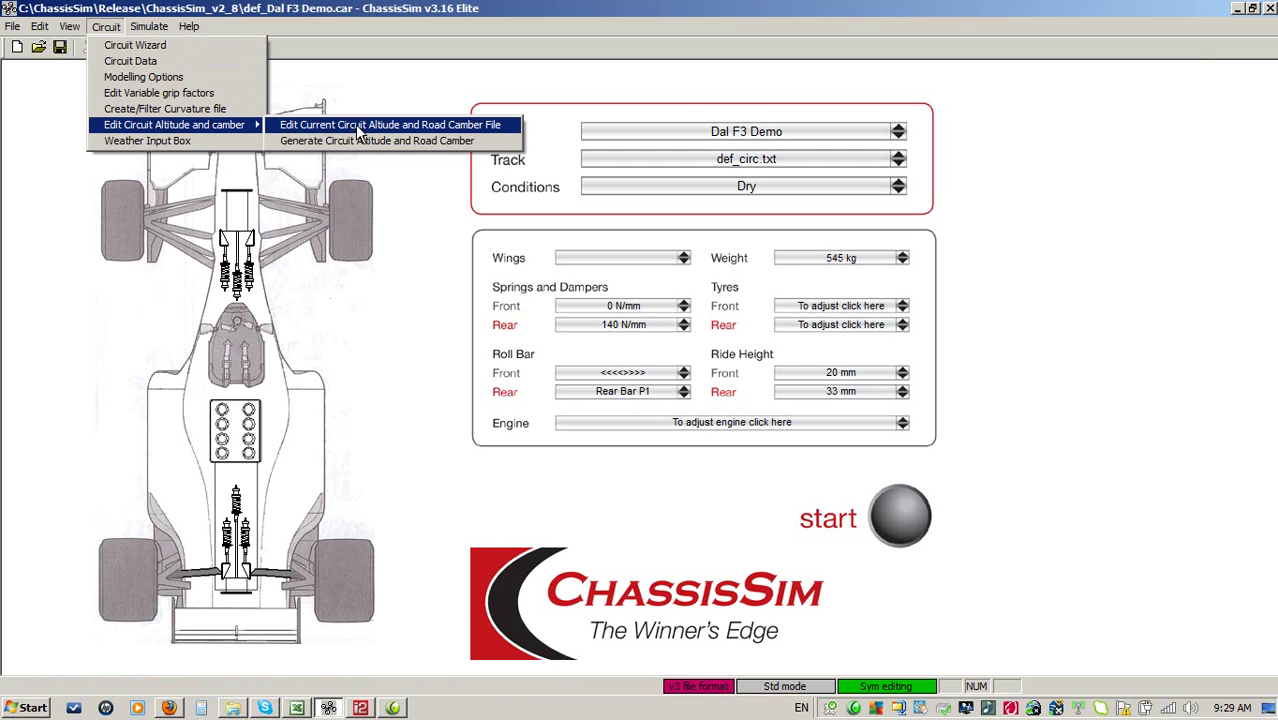
pyautogui.click(397, 123)
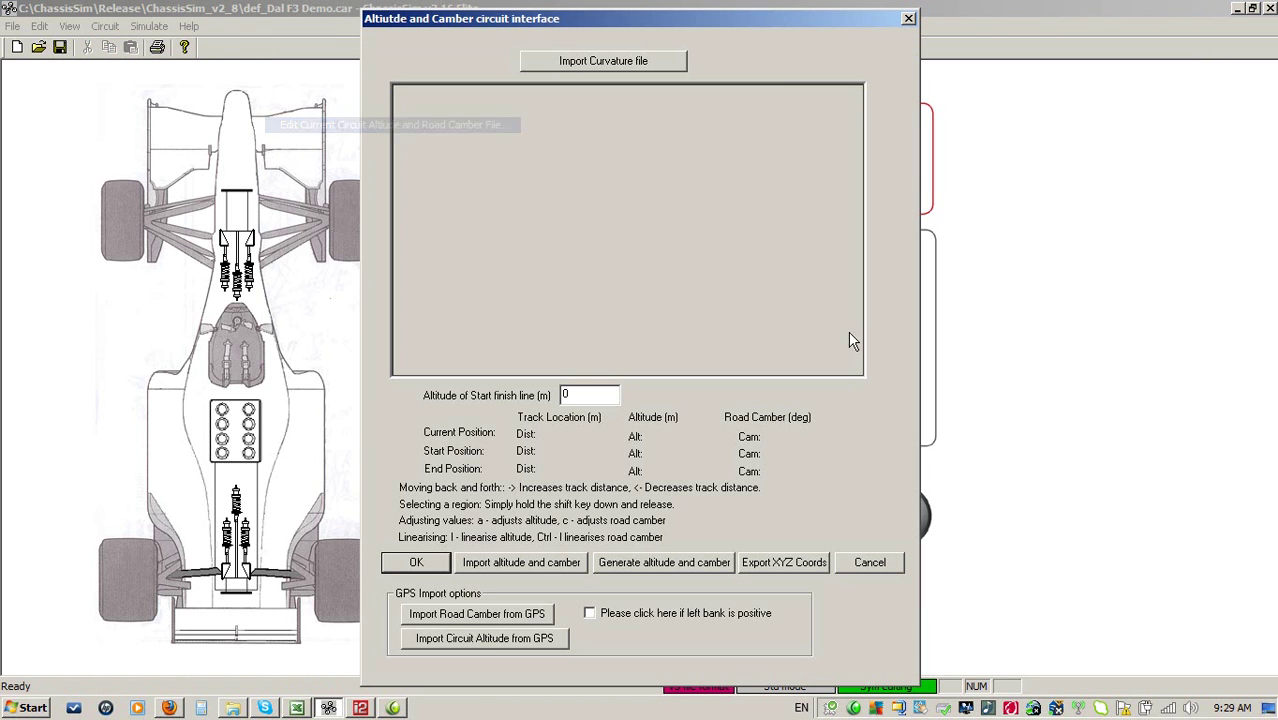
pyautogui.click(576, 63)
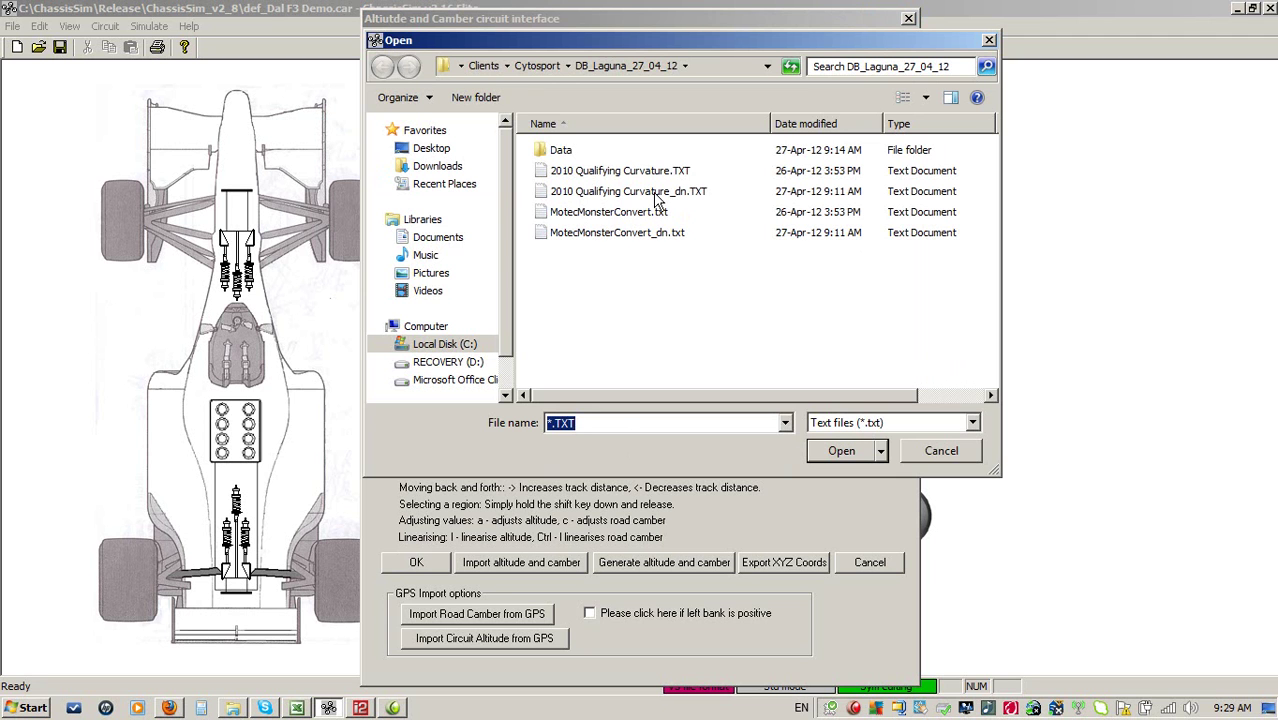
pyautogui.doubleClick(653, 192)
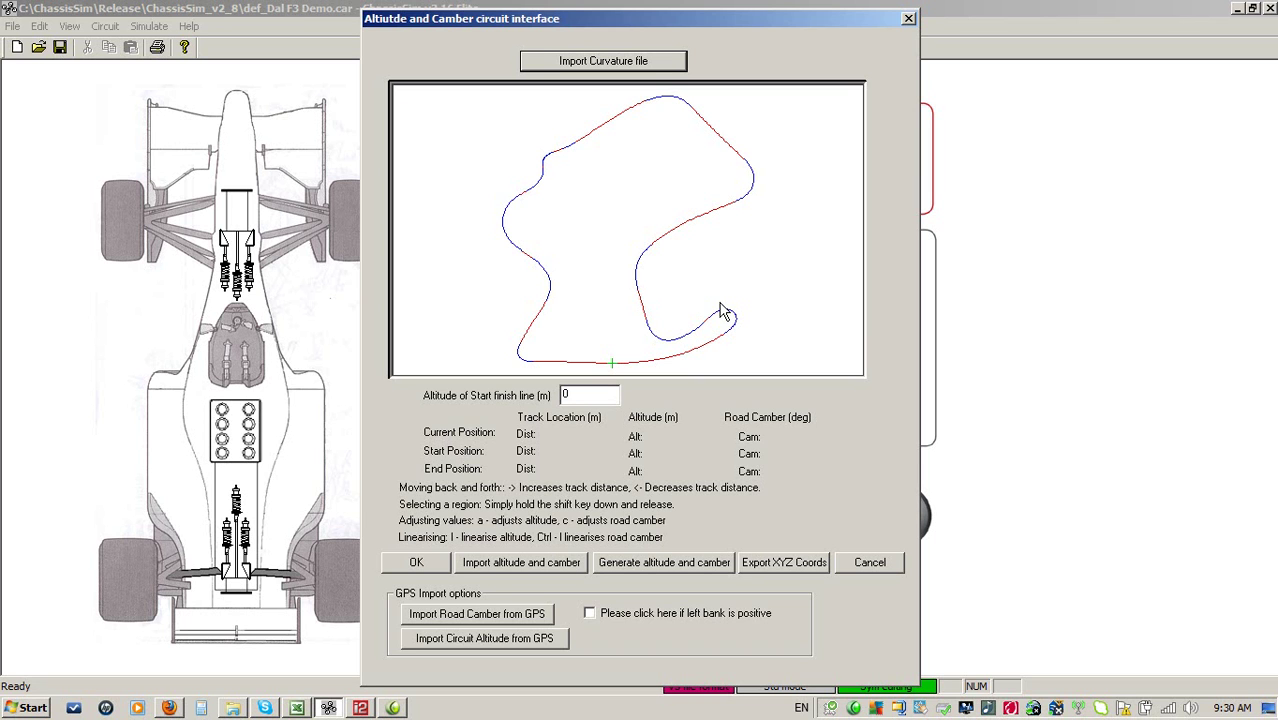
pyautogui.click(465, 640)
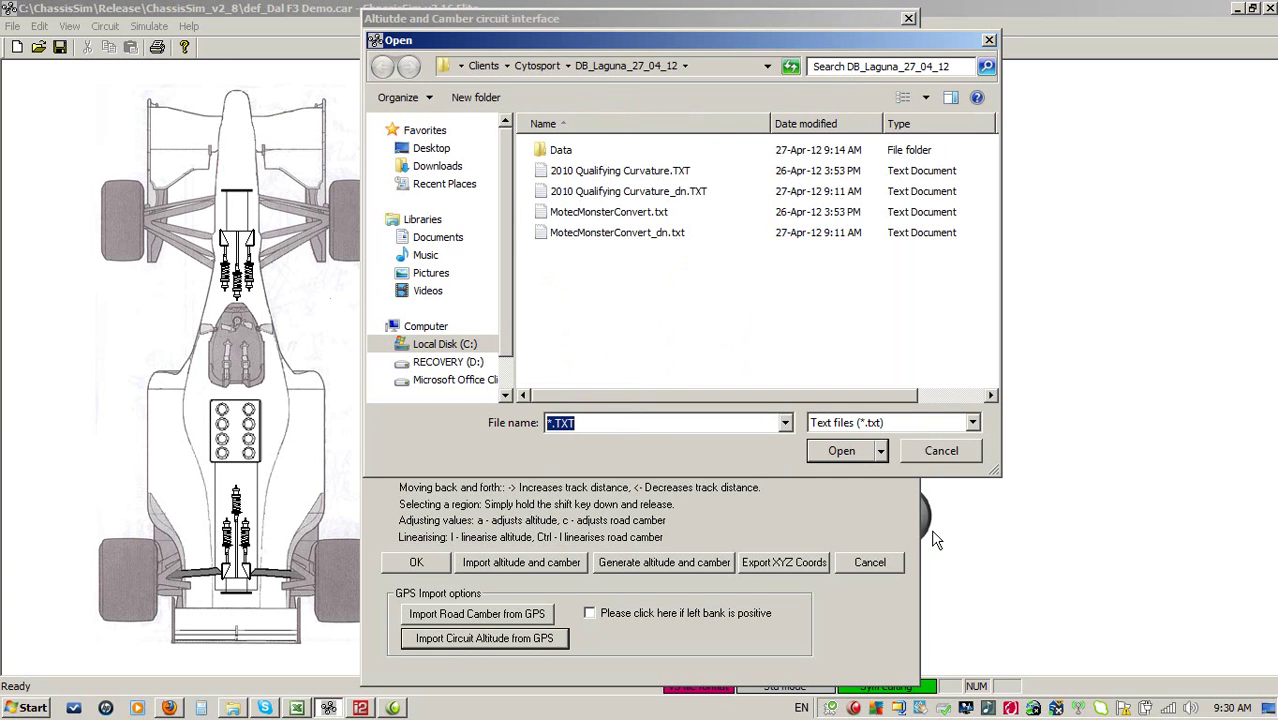
# - Cancel the GPS altitude file browser and step the marker forward along the imported track
pyautogui.click(825, 453)
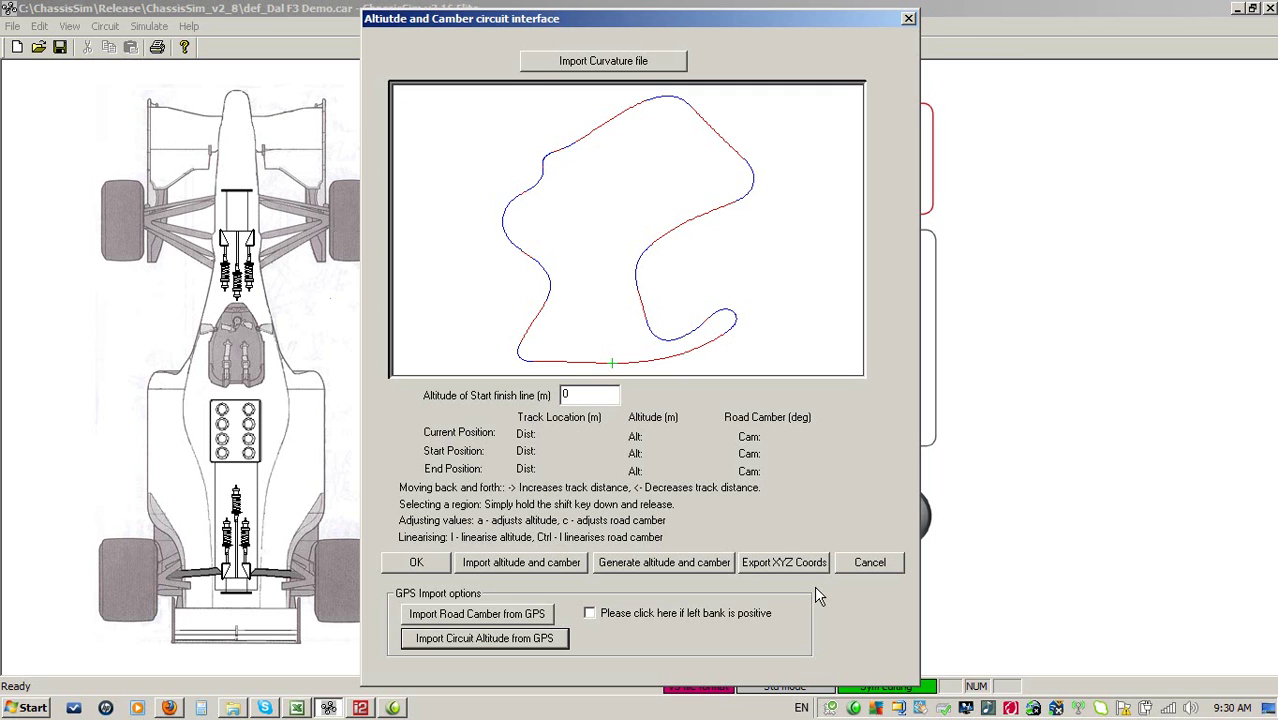
pyautogui.press('Right')
pyautogui.press('Right')
pyautogui.press('Right')
# - Move the track marker to 467.0 m and Shift-select forward to 513.7 m
pyautogui.press('Left')
pyautogui.press('Left')
pyautogui.press('Left')
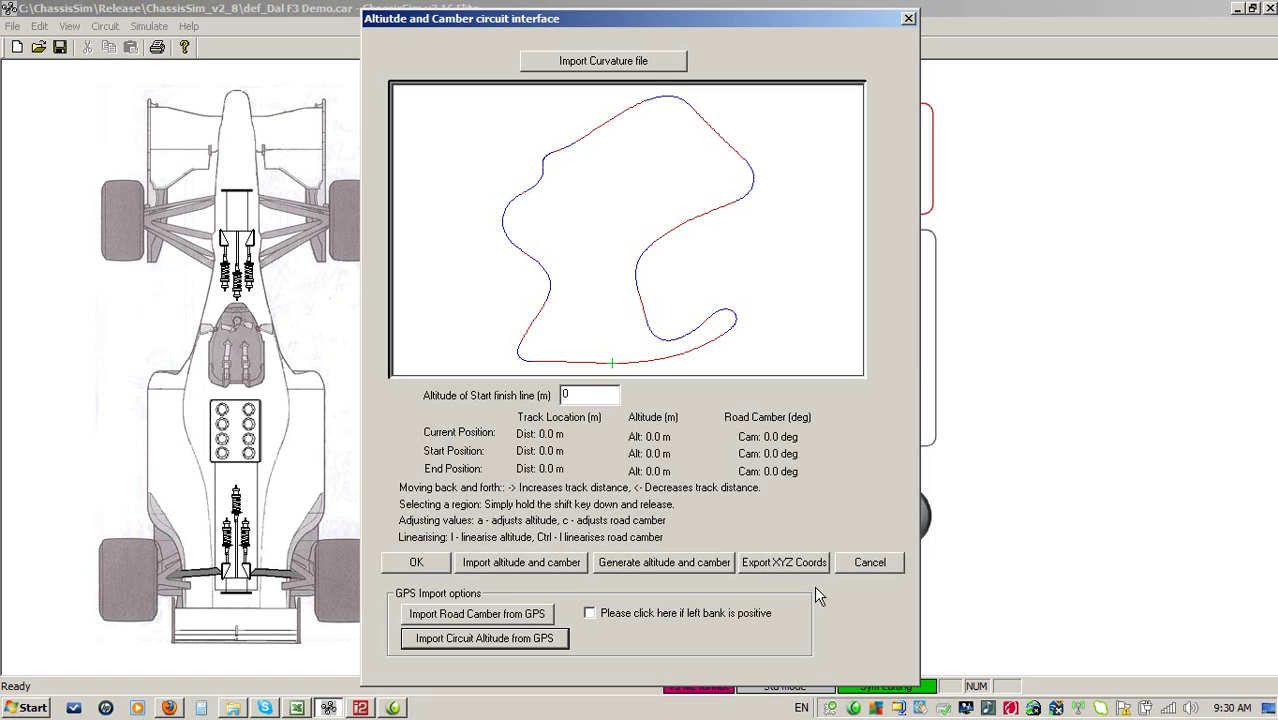
pyautogui.press('Right')
pyautogui.press('Right')
pyautogui.press('Right')
pyautogui.press('Right')
pyautogui.press('Right')
pyautogui.press('Right')
pyautogui.press('Right')
pyautogui.press('Right')
pyautogui.press('Right')
pyautogui.press('Right')
pyautogui.press('Right')
pyautogui.press('Right')
pyautogui.press('Right')
pyautogui.press('Right')
pyautogui.press('Right')
pyautogui.press('Right')
pyautogui.press('Right')
pyautogui.press('Right')
pyautogui.press('Right')
pyautogui.press('Right')
pyautogui.press('Right')
pyautogui.press('Right')
pyautogui.press('Right')
pyautogui.press('Right')
pyautogui.press('Right')
pyautogui.press('Right')
pyautogui.press('Right')
pyautogui.press('Right')
pyautogui.press('Right')
pyautogui.press('Right')
pyautogui.press('Right')
pyautogui.press('Right')
pyautogui.press('Right')
pyautogui.press('Right')
pyautogui.press('Right')
pyautogui.press('Right')
pyautogui.press('Right')
pyautogui.press('Right')
pyautogui.press('Right')
pyautogui.press('Right')
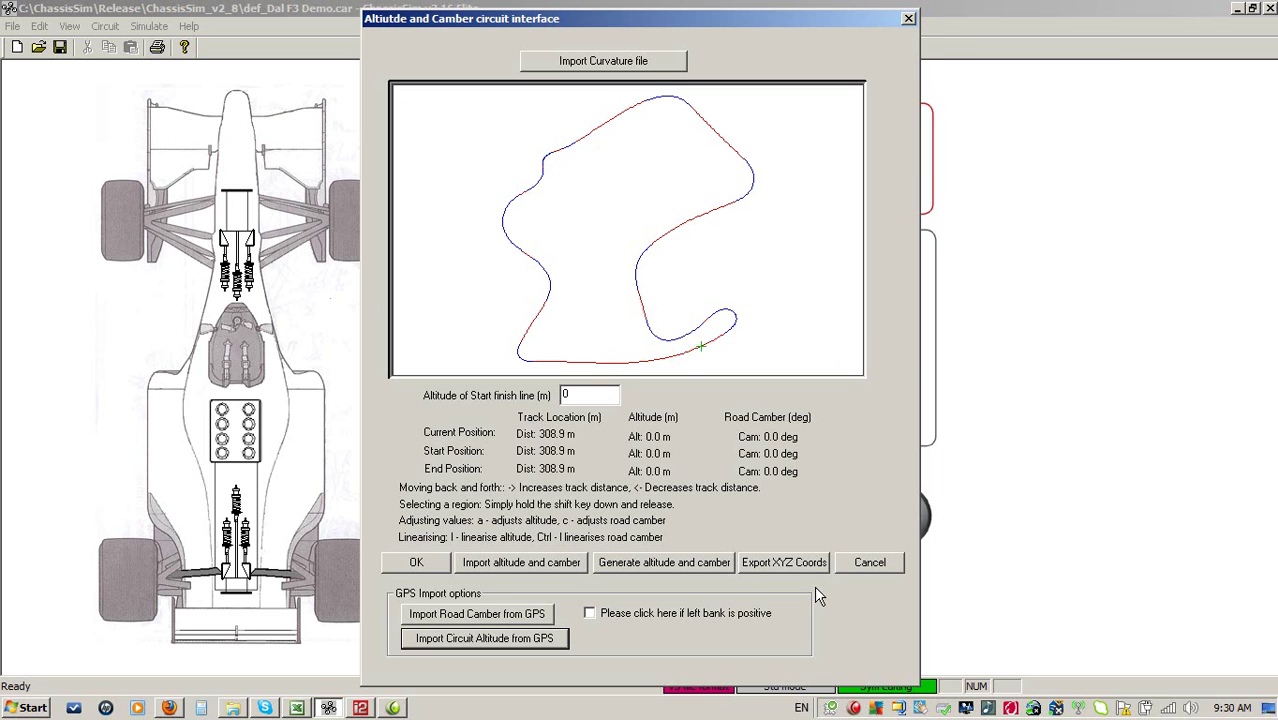
pyautogui.press('Right')
pyautogui.press('Right')
pyautogui.press('Right')
pyautogui.press('Right')
pyautogui.press('Right')
pyautogui.press('Right')
pyautogui.press('Right')
pyautogui.press('Right')
pyautogui.press('Right')
pyautogui.press('Right')
pyautogui.press('Right')
pyautogui.press('Right')
pyautogui.press('Right')
pyautogui.press('Right')
pyautogui.press('Right')
pyautogui.press('Right')
pyautogui.press('Right')
pyautogui.press('Right')
pyautogui.press('Right')
pyautogui.press('Right')
pyautogui.press('Left')
pyautogui.press('Left')
pyautogui.press('Left')
pyautogui.press('Left')
pyautogui.press('Left')
pyautogui.press('Left')
pyautogui.press('Left')
pyautogui.press('Left')
pyautogui.press('Left')
pyautogui.press('Left')
pyautogui.press('Left')
pyautogui.press('Left')
pyautogui.press('Left')
pyautogui.press('Left')
pyautogui.hotkey('shift', 'Right')
pyautogui.hotkey('shift', 'Right')
pyautogui.hotkey('shift', 'Right')
pyautogui.hotkey('shift', 'Right')
pyautogui.hotkey('shift', 'Right')
pyautogui.hotkey('shift', 'Right')
pyautogui.hotkey('shift', 'Right')
pyautogui.hotkey('shift', 'Right')
pyautogui.hotkey('shift', 'Right')
pyautogui.hotkey('shift', 'Right')
pyautogui.hotkey('shift', 'Right')
pyautogui.hotkey('shift', 'Right')
pyautogui.hotkey('shift', 'Right')
# - Set the selected stretch's altitude to 20 m
pyautogui.press('a')
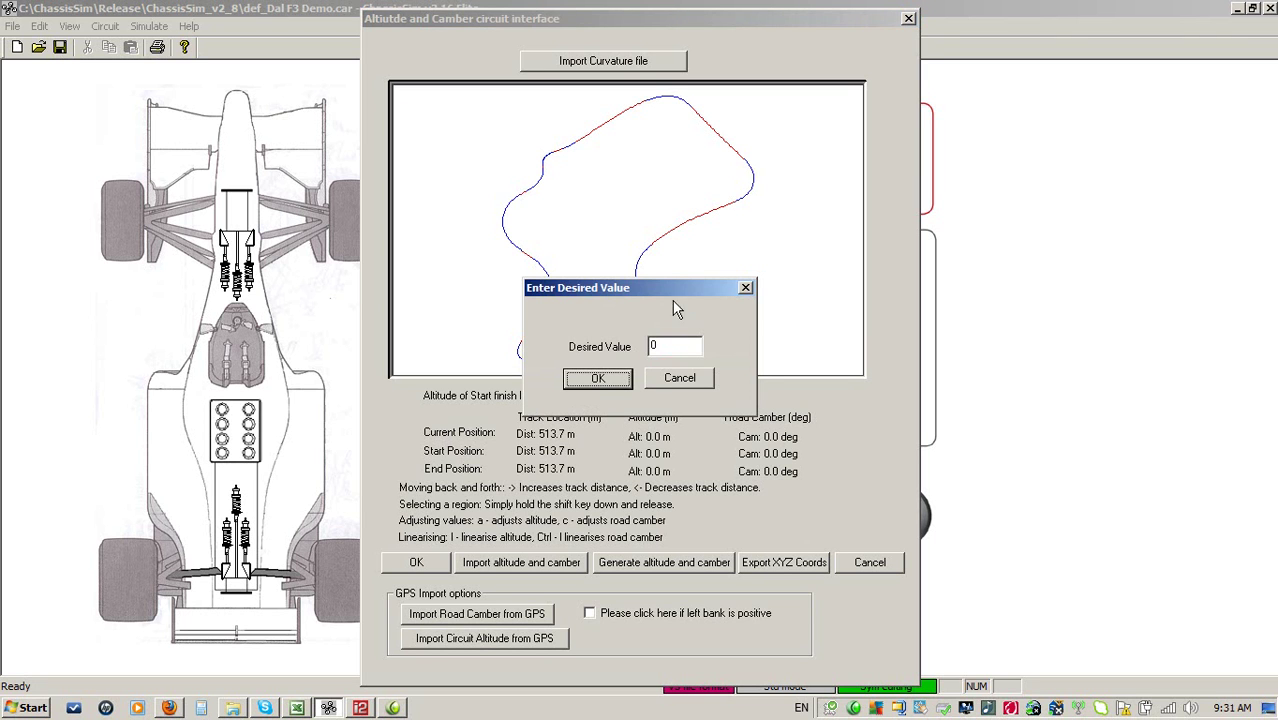
pyautogui.doubleClick(656, 346)
pyautogui.write('20')
pyautogui.press('Return')
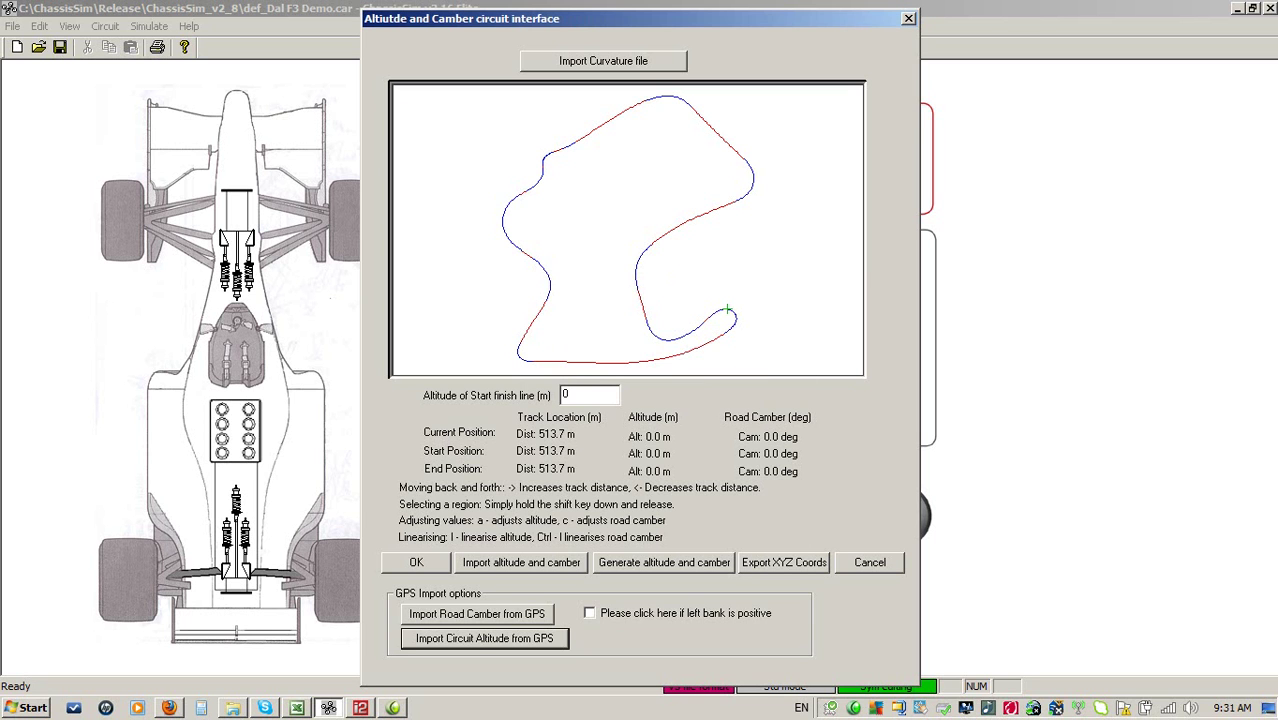
# - Step along the track around the raised section to check the new 20 m altitude
pyautogui.press('Right')
pyautogui.press('Right')
pyautogui.press('Left')
pyautogui.press('Left')
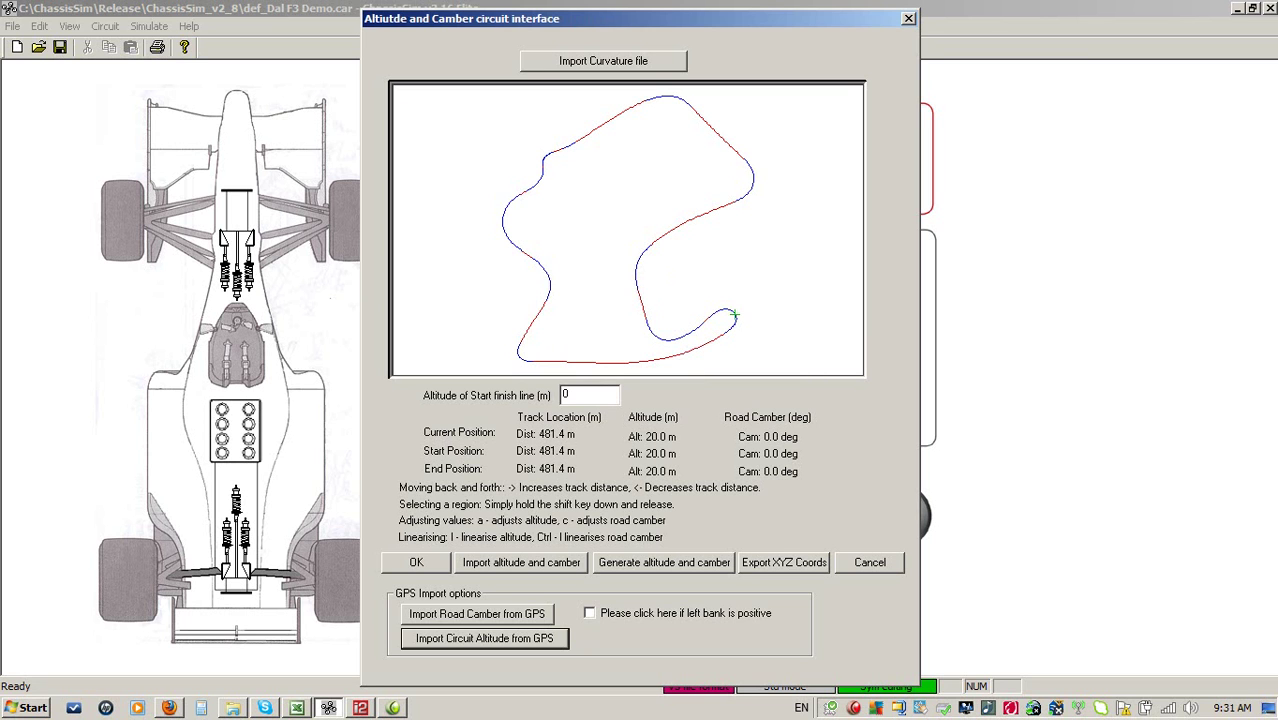
pyautogui.press('Right')
pyautogui.press('Right')
pyautogui.press('Left')
pyautogui.press('Left')
pyautogui.press('Left')
pyautogui.press('Left')
pyautogui.press('Left')
pyautogui.press('Left')
pyautogui.press('Left')
pyautogui.press('Left')
pyautogui.press('Right')
pyautogui.press('Right')
pyautogui.press('Right')
pyautogui.press('Right')
pyautogui.press('Right')
pyautogui.press('Right')
pyautogui.press('Right')
pyautogui.press('Right')
pyautogui.press('Right')
pyautogui.press('Right')
pyautogui.press('Right')
pyautogui.press('Right')
pyautogui.press('Right')
pyautogui.press('Right')
pyautogui.press('Right')
pyautogui.press('Right')
pyautogui.press('Right')
pyautogui.press('Right')
pyautogui.press('Right')
pyautogui.press('Right')
pyautogui.press('Right')
pyautogui.press('Right')
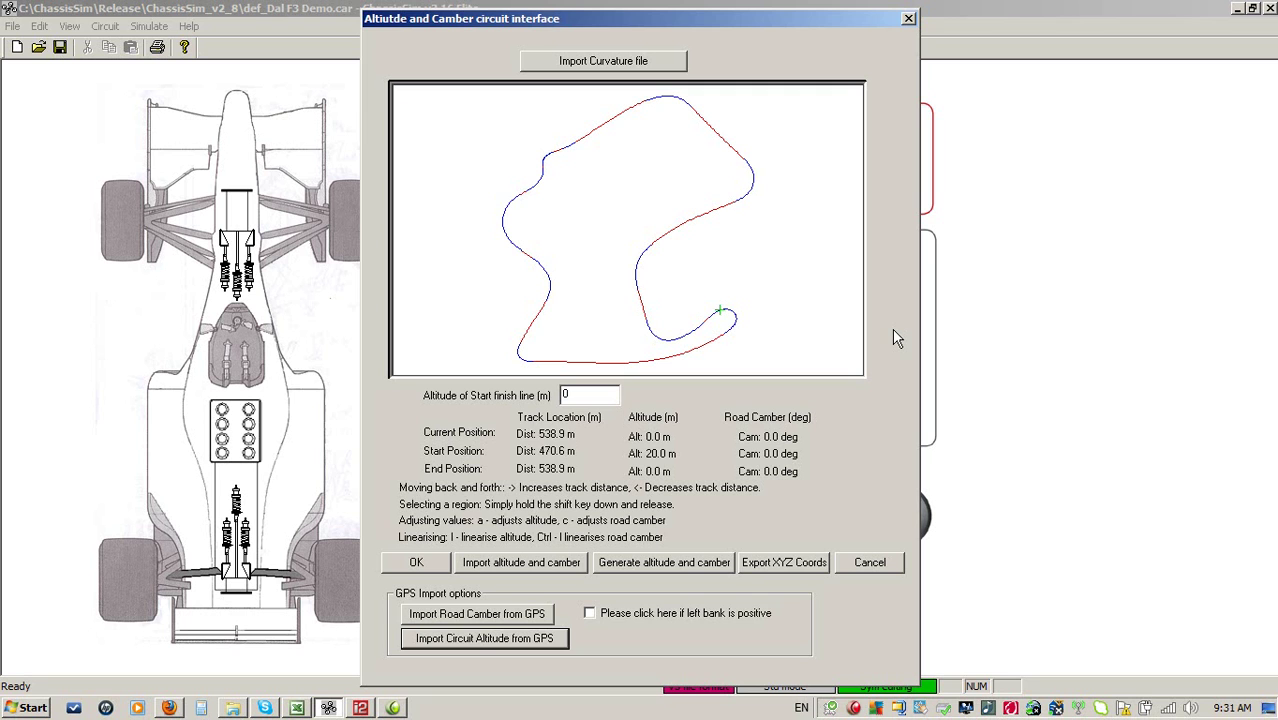
pyautogui.press('Left')
pyautogui.press('Left')
pyautogui.press('Left')
pyautogui.press('Left')
pyautogui.press('Left')
pyautogui.press('Left')
pyautogui.press('Left')
pyautogui.press('Left')
pyautogui.press('Left')
pyautogui.press('Left')
pyautogui.press('Left')
pyautogui.press('Left')
pyautogui.press('Left')
pyautogui.press('Left')
pyautogui.press('Left')
pyautogui.press('Left')
pyautogui.press('Left')
pyautogui.press('Left')
pyautogui.press('Left')
pyautogui.press('Left')
pyautogui.press('Left')
pyautogui.press('Left')
pyautogui.press('Left')
pyautogui.press('Left')
pyautogui.press('Left')
pyautogui.press('Left')
pyautogui.press('Left')
pyautogui.press('Left')
pyautogui.press('Left')
pyautogui.press('Left')
pyautogui.press('Left')
pyautogui.press('Left')
pyautogui.press('Left')
pyautogui.press('Left')
pyautogui.press('Left')
# - Shift-select from 179.6 m to 470.6 m and linearise the altitude ramp
pyautogui.hotkey('shift', 'Right')
pyautogui.hotkey('shift', 'Right')
pyautogui.hotkey('shift', 'Right')
pyautogui.hotkey('shift', 'Right')
pyautogui.hotkey('shift', 'Right')
pyautogui.hotkey('shift', 'Right')
pyautogui.hotkey('shift', 'Right')
pyautogui.hotkey('shift', 'Right')
pyautogui.hotkey('shift', 'Right')
pyautogui.hotkey('shift', 'Right')
pyautogui.hotkey('shift', 'Right')
pyautogui.hotkey('shift', 'Right')
pyautogui.hotkey('shift', 'Right')
pyautogui.hotkey('shift', 'Right')
pyautogui.hotkey('shift', 'Right')
pyautogui.hotkey('shift', 'Right')
pyautogui.hotkey('shift', 'Right')
pyautogui.hotkey('shift', 'Right')
pyautogui.hotkey('shift', 'Right')
pyautogui.hotkey('shift', 'Right')
pyautogui.hotkey('shift', 'Right')
pyautogui.hotkey('shift', 'Right')
pyautogui.hotkey('shift', 'Right')
pyautogui.hotkey('shift', 'Right')
pyautogui.hotkey('shift', 'Right')
pyautogui.hotkey('shift', 'Right')
pyautogui.hotkey('shift', 'Right')
pyautogui.hotkey('shift', 'Right')
pyautogui.hotkey('shift', 'Right')
pyautogui.hotkey('shift', 'Right')
pyautogui.hotkey('shift', 'Right')
pyautogui.hotkey('shift', 'Right')
pyautogui.hotkey('shift', 'Right')
pyautogui.hotkey('shift', 'Right')
pyautogui.hotkey('shift', 'Right')
pyautogui.hotkey('shift', 'Right')
pyautogui.hotkey('shift', 'Right')
pyautogui.hotkey('shift', 'Right')
pyautogui.hotkey('shift', 'Right')
pyautogui.hotkey('shift', 'Right')
pyautogui.hotkey('shift', 'Right')
pyautogui.hotkey('shift', 'Right')
pyautogui.hotkey('shift', 'Right')
pyautogui.hotkey('shift', 'Right')
pyautogui.hotkey('shift', 'Right')
pyautogui.hotkey('shift', 'Right')
pyautogui.hotkey('shift', 'Right')
pyautogui.hotkey('shift', 'Right')
pyautogui.hotkey('shift', 'Right')
pyautogui.hotkey('shift', 'Right')
pyautogui.hotkey('shift', 'Right')
pyautogui.hotkey('shift', 'Right')
pyautogui.hotkey('shift', 'Right')
pyautogui.hotkey('shift', 'Right')
pyautogui.hotkey('shift', 'Right')
pyautogui.hotkey('shift', 'Right')
pyautogui.hotkey('shift', 'Right')
pyautogui.hotkey('shift', 'Right')
pyautogui.hotkey('shift', 'Right')
pyautogui.hotkey('shift', 'Right')
pyautogui.hotkey('shift', 'Right')
pyautogui.hotkey('shift', 'Right')
pyautogui.hotkey('shift', 'Right')
pyautogui.press('a')
pyautogui.hotkey('shift', 'Right')
pyautogui.hotkey('shift', 'Right')
pyautogui.hotkey('shift', 'Right')
pyautogui.hotkey('shift', 'Right')
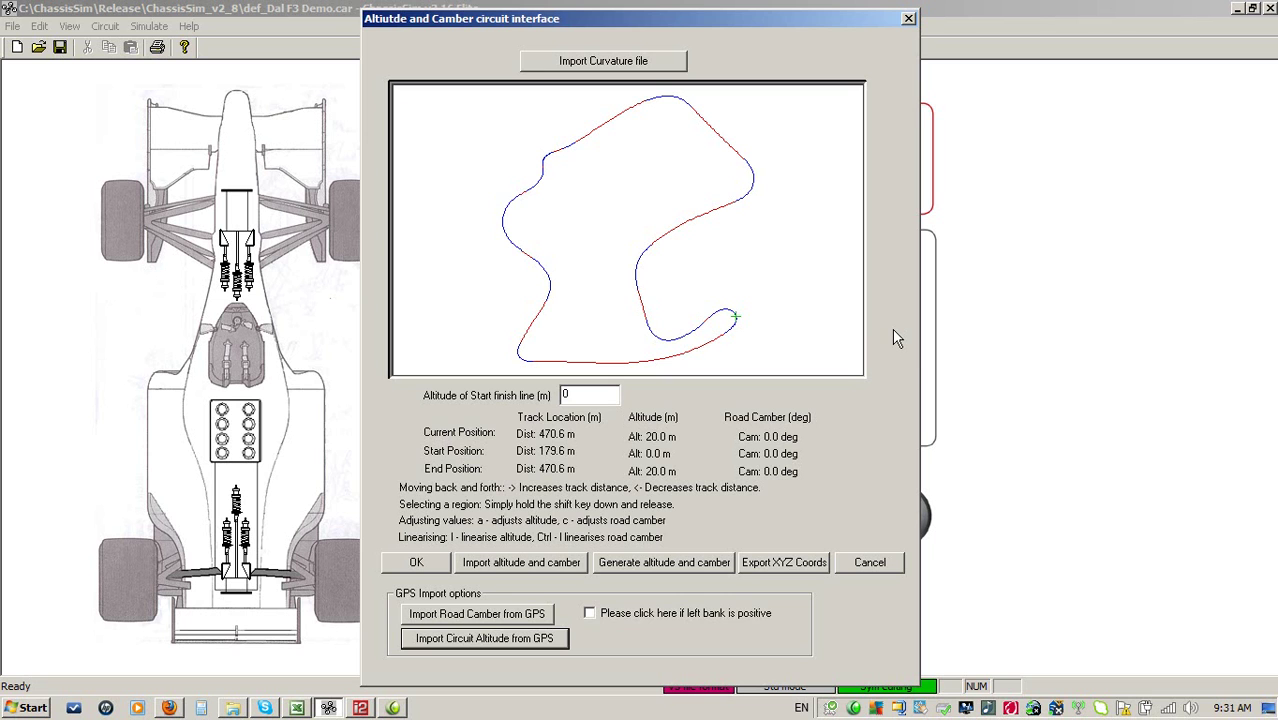
pyautogui.press('shift')
pyautogui.press('Left')
pyautogui.press('Left')
pyautogui.press('Left')
pyautogui.press('Left')
pyautogui.press('Left')
pyautogui.press('Left')
pyautogui.press('Left')
pyautogui.press('Left')
pyautogui.press('Left')
pyautogui.press('Left')
pyautogui.press('Left')
pyautogui.press('Left')
pyautogui.press('Left')
pyautogui.press('Left')
pyautogui.press('Left')
pyautogui.press('Left')
pyautogui.press('Left')
pyautogui.press('Left')
pyautogui.press('Left')
pyautogui.press('Left')
pyautogui.press('Left')
pyautogui.press('Left')
pyautogui.press('Left')
pyautogui.press('Left')
pyautogui.press('Left')
pyautogui.press('Left')
pyautogui.press('Left')
pyautogui.press('Left')
pyautogui.press('Left')
pyautogui.press('Left')
pyautogui.press('Left')
pyautogui.press('Left')
pyautogui.press('Left')
pyautogui.press('Left')
pyautogui.press('Left')
pyautogui.press('Left')
pyautogui.press('Left')
pyautogui.press('Left')
pyautogui.press('Left')
pyautogui.press('Left')
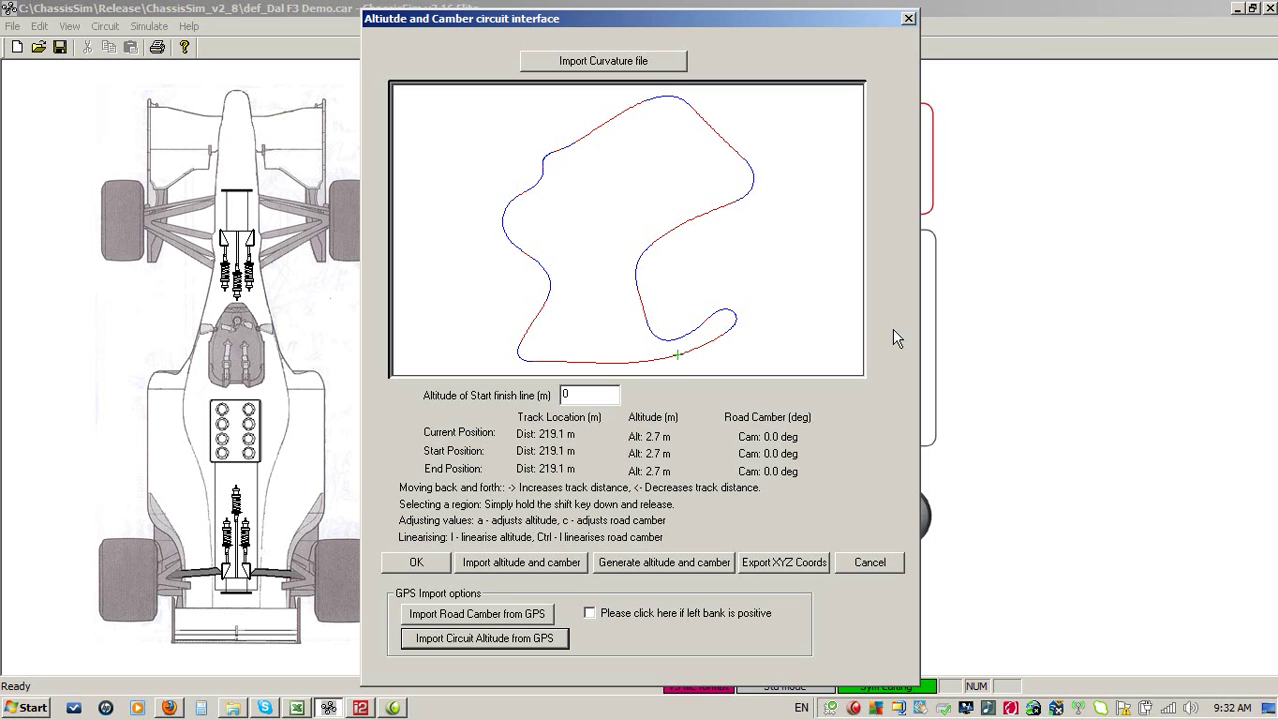
# - Step through the new altitude ramp, advance to 2396.1 m, and Shift-select to 2460.8 m
pyautogui.press('Left')
pyautogui.press('Left')
pyautogui.press('Left')
pyautogui.press('Left')
pyautogui.press('Left')
pyautogui.press('Left')
pyautogui.press('Left')
pyautogui.press('Left')
pyautogui.press('Left')
pyautogui.press('Left')
pyautogui.press('Left')
pyautogui.press('Left')
pyautogui.press('Right')
pyautogui.press('Right')
pyautogui.press('Right')
pyautogui.press('Right')
pyautogui.press('Right')
pyautogui.press('Right')
pyautogui.press('Right')
pyautogui.press('Right')
pyautogui.press('Right')
pyautogui.press('Right')
pyautogui.press('Right')
pyautogui.press('Right')
pyautogui.press('Right')
pyautogui.press('Right')
pyautogui.press('Right')
pyautogui.press('Right')
pyautogui.press('Right')
pyautogui.press('Right')
pyautogui.press('Right')
pyautogui.press('Right')
pyautogui.press('Right')
pyautogui.press('Right')
pyautogui.press('Right')
pyautogui.press('Right')
pyautogui.press('Right')
pyautogui.press('Right')
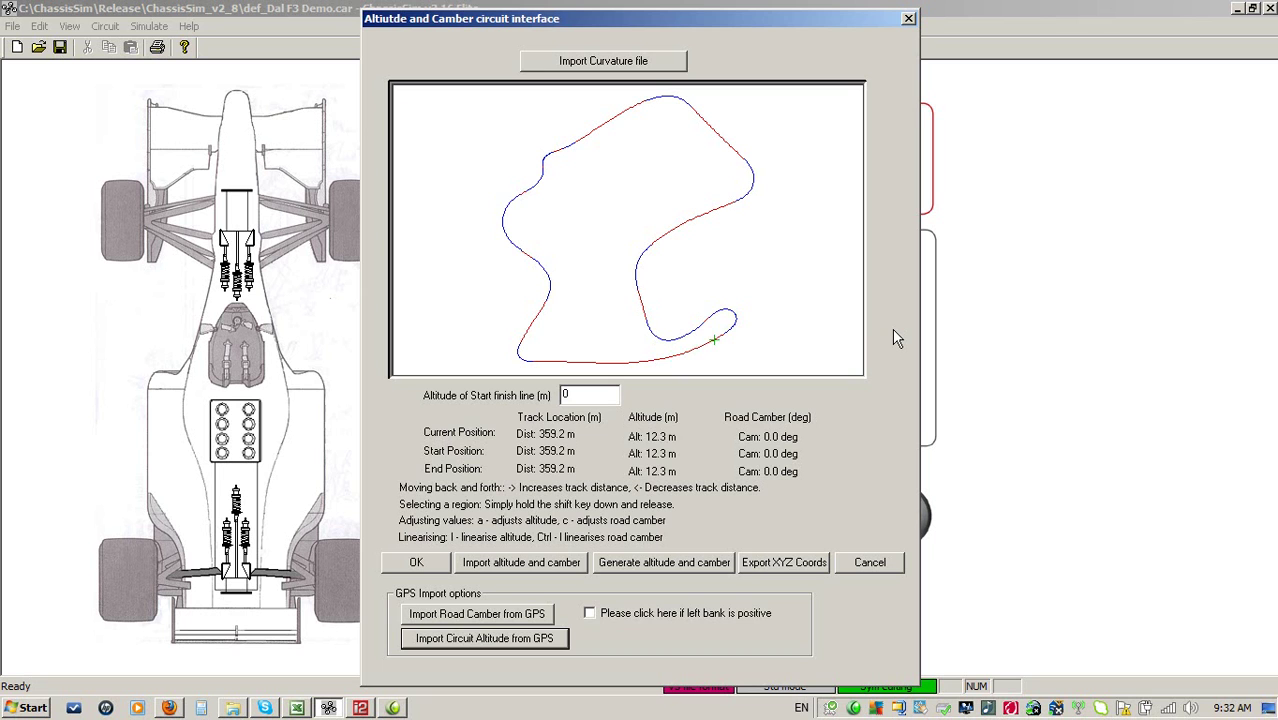
pyautogui.press('Right')
pyautogui.press('Right')
pyautogui.press('Right')
pyautogui.press('Right')
pyautogui.press('Right')
pyautogui.press('Right')
pyautogui.press('Right')
pyautogui.press('Right')
pyautogui.press('Right')
pyautogui.press('Right')
pyautogui.press('Right')
pyautogui.press('Right')
pyautogui.press('Right')
pyautogui.press('Right')
pyautogui.press('Right')
pyautogui.press('Right')
pyautogui.press('Right')
pyautogui.press('Right')
pyautogui.press('Right')
pyautogui.press('Right')
pyautogui.press('Right')
pyautogui.press('Right')
pyautogui.press('Right')
pyautogui.press('Right')
pyautogui.press('Right')
pyautogui.press('Right')
pyautogui.press('Right')
pyautogui.press('Right')
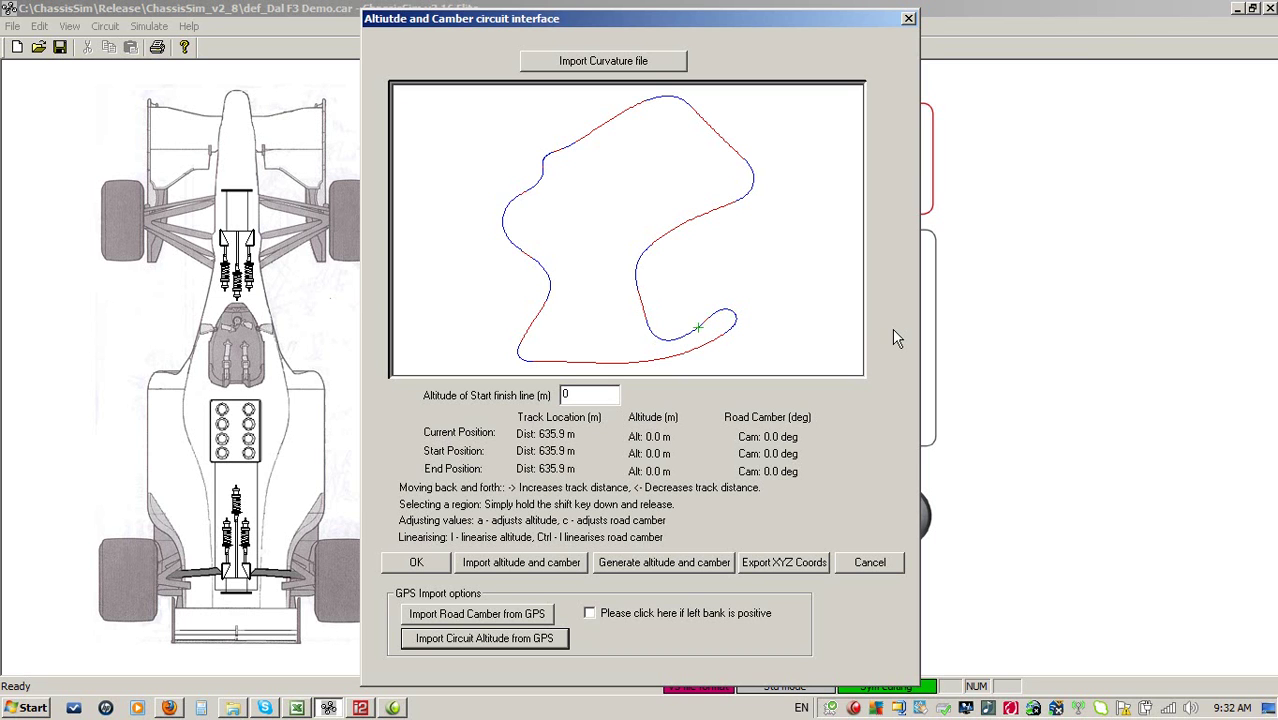
pyautogui.press('Right')
pyautogui.press('Right')
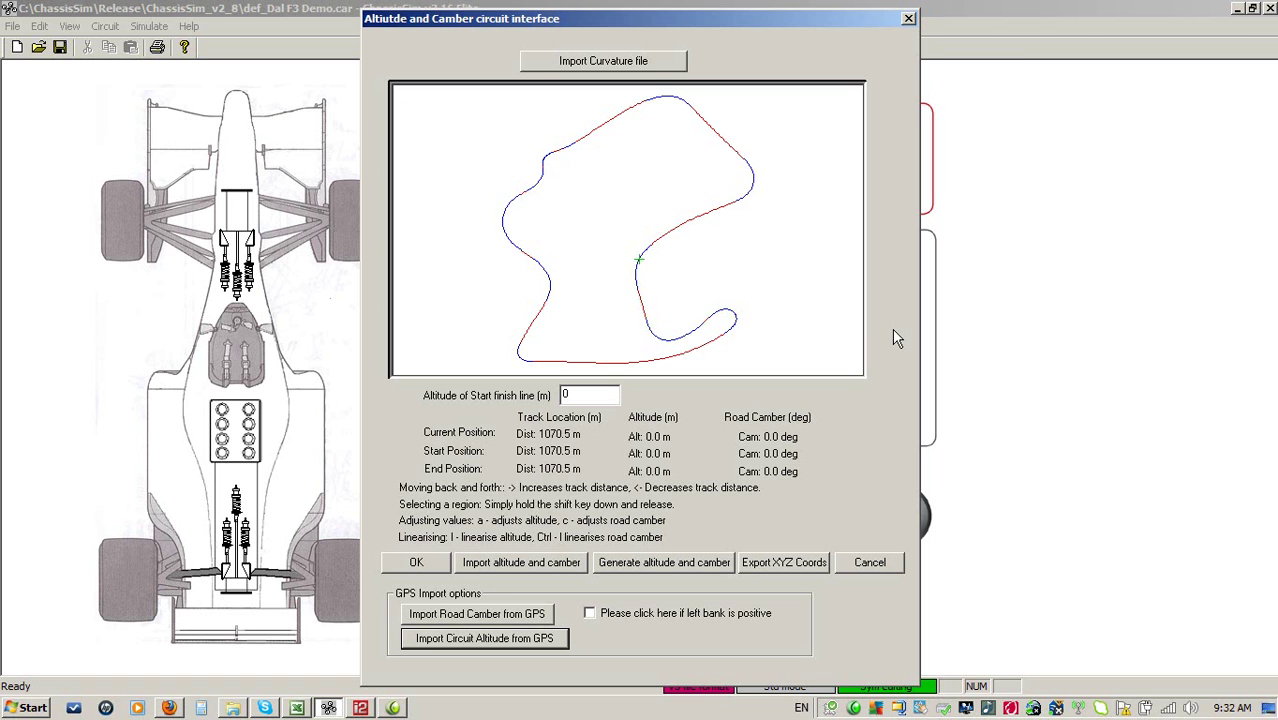
pyautogui.press('Right')
pyautogui.press('Right')
pyautogui.press('Right')
pyautogui.press('Right')
pyautogui.press('Right')
pyautogui.press('Right')
pyautogui.hotkey('shift', 'Right')
pyautogui.hotkey('shift', 'Right')
pyautogui.hotkey('shift', 'Right')
pyautogui.hotkey('shift', 'Right')
pyautogui.hotkey('shift', 'Right')
pyautogui.hotkey('shift', 'Right')
pyautogui.hotkey('shift', 'Right')
pyautogui.hotkey('shift', 'Right')
pyautogui.hotkey('shift', 'Right')
pyautogui.hotkey('shift', 'Right')
# - Set the selected 2396–2461 m stretch's altitude to 50 m
pyautogui.press('a')
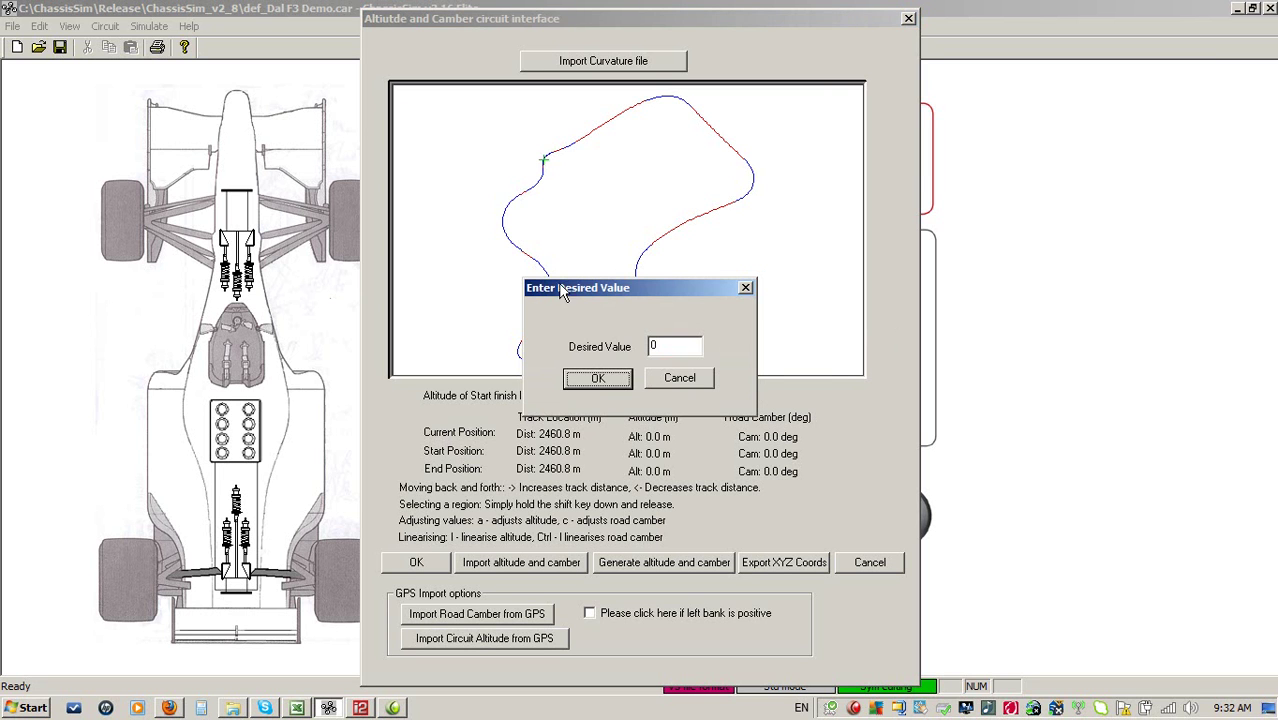
pyautogui.doubleClick(655, 345)
pyautogui.write('50')
pyautogui.press('Return')
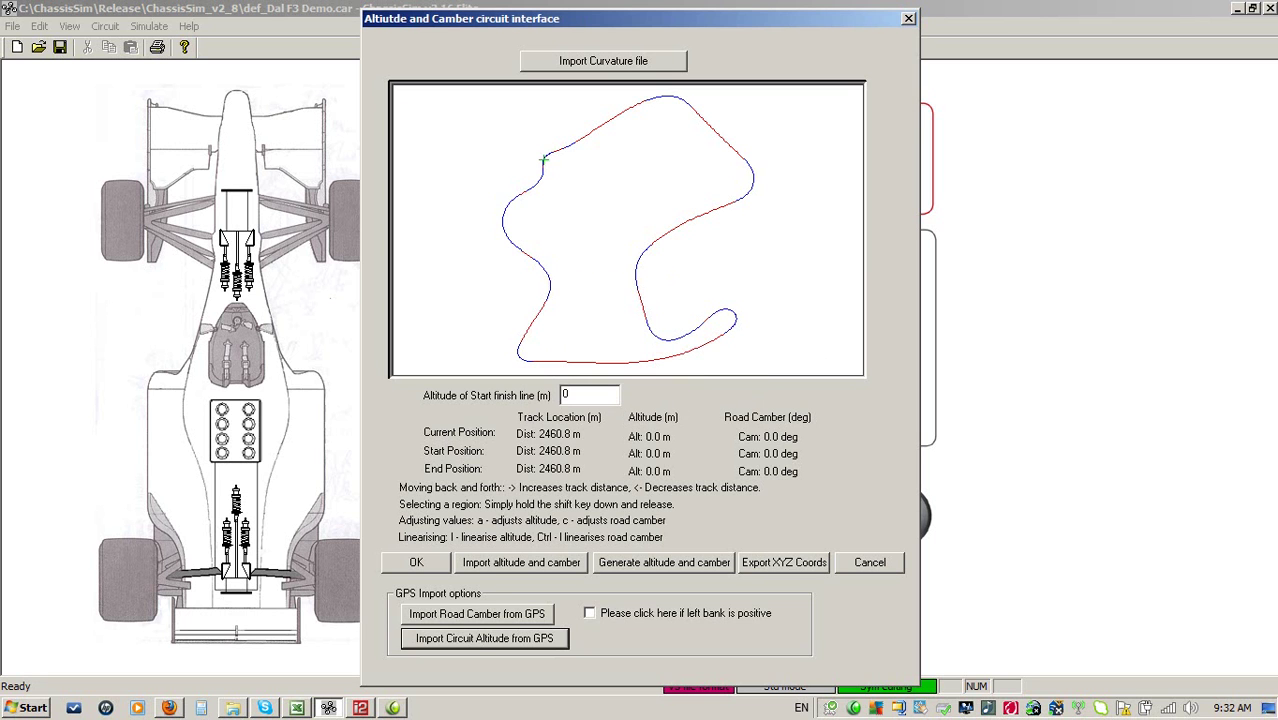
# - Step around the edited stretch, adjusting the marked region forward to where altitude reads 50 m
pyautogui.press('Left')
pyautogui.press('Left')
pyautogui.press('Left')
pyautogui.press('Left')
pyautogui.press('Left')
pyautogui.press('Left')
pyautogui.press('Left')
pyautogui.press('Left')
pyautogui.press('Left')
pyautogui.press('Left')
pyautogui.press('Left')
pyautogui.press('Left')
pyautogui.press('Left')
pyautogui.press('Left')
pyautogui.press('Right')
pyautogui.press('Right')
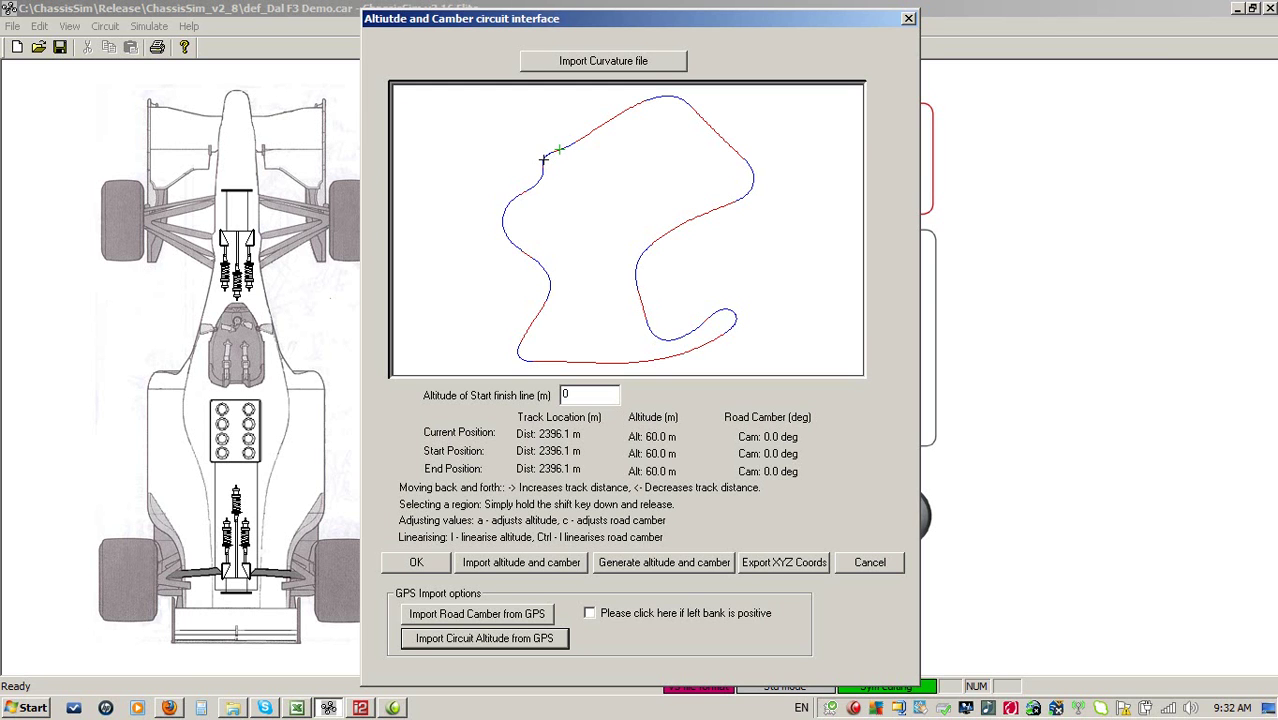
pyautogui.hotkey('shift', 'Right')
pyautogui.press('Right')
pyautogui.press('Right')
pyautogui.press('Right')
pyautogui.press('Right')
pyautogui.press('Right')
pyautogui.press('Right')
pyautogui.hotkey('shift', 'Right')
pyautogui.press('Right')
pyautogui.press('Right')
pyautogui.press('Right')
pyautogui.press('Right')
pyautogui.press('a')
# - Step back near 510 m, checking altitudes between about 438 m and 625 m
pyautogui.press('Left')
pyautogui.press('Left')
pyautogui.press('Left')
pyautogui.press('Left')
pyautogui.press('Left')
pyautogui.press('Left')
pyautogui.press('Left')
pyautogui.press('Left')
pyautogui.press('Left')
pyautogui.press('Left')
pyautogui.press('Left')
pyautogui.press('Left')
pyautogui.press('Left')
pyautogui.press('Left')
pyautogui.press('Left')
pyautogui.press('Left')
pyautogui.press('Left')
pyautogui.press('Left')
pyautogui.press('Left')
pyautogui.press('Left')
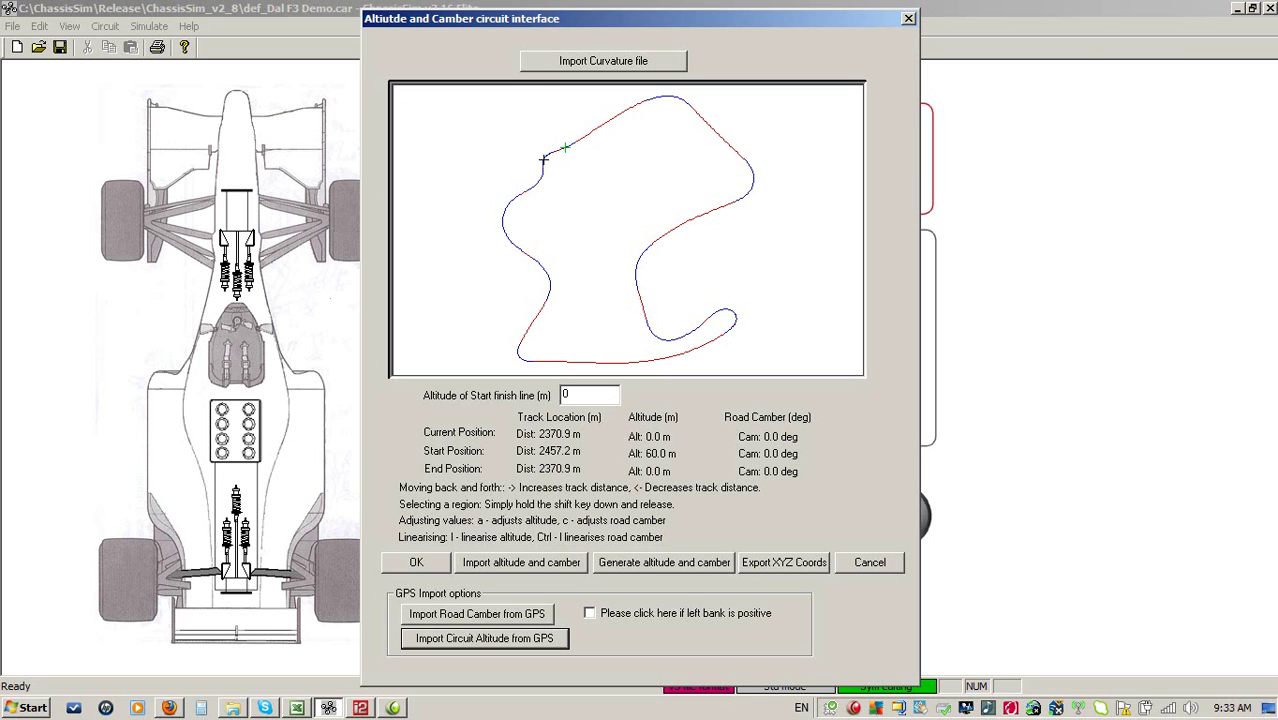
pyautogui.press('Left')
pyautogui.press('Left')
pyautogui.press('Left')
pyautogui.press('Left')
pyautogui.press('Left')
pyautogui.press('Left')
pyautogui.press('Left')
pyautogui.press('Left')
pyautogui.press('Left')
pyautogui.press('Left')
pyautogui.press('Left')
pyautogui.press('Left')
pyautogui.press('Left')
pyautogui.press('Left')
pyautogui.press('Left')
pyautogui.press('Left')
pyautogui.press('Left')
pyautogui.press('Left')
pyautogui.press('Left')
pyautogui.press('Left')
pyautogui.press('Left')
pyautogui.press('Left')
pyautogui.press('Left')
pyautogui.press('Left')
pyautogui.press('Left')
pyautogui.press('Left')
pyautogui.press('Left')
pyautogui.press('Left')
pyautogui.press('Left')
pyautogui.press('Left')
pyautogui.press('Left')
pyautogui.press('Left')
pyautogui.press('Left')
pyautogui.press('Left')
pyautogui.press('Left')
pyautogui.press('Left')
pyautogui.press('Left')
pyautogui.press('Left')
pyautogui.press('Left')
pyautogui.press('Left')
pyautogui.press('Left')
pyautogui.press('Left')
pyautogui.press('Left')
pyautogui.press('Left')
pyautogui.press('Left')
pyautogui.press('Left')
pyautogui.press('Left')
pyautogui.press('Left')
pyautogui.press('Left')
pyautogui.press('Left')
pyautogui.press('Left')
pyautogui.press('Left')
pyautogui.press('Left')
pyautogui.press('Left')
pyautogui.press('Left')
pyautogui.press('Left')
pyautogui.press('Left')
pyautogui.press('Left')
pyautogui.press('Left')
pyautogui.press('Left')
pyautogui.press('Left')
pyautogui.press('Left')
pyautogui.press('Left')
pyautogui.press('Left')
pyautogui.press('Left')
pyautogui.press('Left')
pyautogui.press('Left')
pyautogui.press('Left')
pyautogui.press('Left')
pyautogui.press('Left')
pyautogui.press('Left')
pyautogui.press('Left')
pyautogui.press('Left')
pyautogui.press('Left')
pyautogui.press('Left')
pyautogui.press('Left')
pyautogui.press('Left')
pyautogui.press('Left')
pyautogui.press('Left')
pyautogui.press('Left')
pyautogui.press('Left')
pyautogui.press('Left')
pyautogui.press('Left')
pyautogui.press('Left')
pyautogui.press('Left')
pyautogui.press('Left')
pyautogui.press('Left')
pyautogui.press('Left')
pyautogui.press('Left')
pyautogui.press('Left')
pyautogui.press('Left')
pyautogui.press('Left')
pyautogui.press('Left')
pyautogui.press('Left')
pyautogui.press('Left')
pyautogui.press('Left')
pyautogui.press('Left')
pyautogui.press('Left')
pyautogui.press('Left')
pyautogui.press('Left')
pyautogui.press('Left')
pyautogui.press('Left')
pyautogui.press('Left')
pyautogui.press('Left')
pyautogui.press('Left')
pyautogui.press('Left')
pyautogui.press('Left')
pyautogui.press('Left')
pyautogui.press('Left')
pyautogui.press('Left')
pyautogui.press('Left')
pyautogui.press('Left')
pyautogui.press('Left')
pyautogui.press('Left')
pyautogui.press('Left')
pyautogui.press('Left')
pyautogui.press('Left')
pyautogui.press('Left')
pyautogui.press('Left')
pyautogui.press('Left')
pyautogui.press('Left')
pyautogui.press('Left')
pyautogui.press('Left')
pyautogui.press('Left')
pyautogui.press('Left')
pyautogui.press('Left')
pyautogui.press('Left')
pyautogui.press('Left')
pyautogui.press('Left')
pyautogui.press('Left')
pyautogui.press('Left')
pyautogui.press('Left')
pyautogui.press('Left')
pyautogui.press('Left')
pyautogui.press('Left')
pyautogui.press('Left')
pyautogui.press('Left')
pyautogui.press('Left')
pyautogui.press('Left')
pyautogui.press('Left')
pyautogui.press('Left')
pyautogui.press('Left')
pyautogui.press('Left')
pyautogui.press('Left')
pyautogui.press('Left')
pyautogui.press('Left')
pyautogui.press('Left')
pyautogui.press('Left')
pyautogui.press('Left')
pyautogui.press('Left')
pyautogui.press('Left')
pyautogui.press('Left')
pyautogui.press('Left')
pyautogui.press('Left')
pyautogui.press('Left')
pyautogui.press('Left')
pyautogui.press('Left')
pyautogui.press('Left')
pyautogui.press('Left')
pyautogui.press('Left')
pyautogui.press('Left')
pyautogui.press('Left')
pyautogui.press('Left')
pyautogui.press('Left')
pyautogui.press('Left')
pyautogui.press('a')
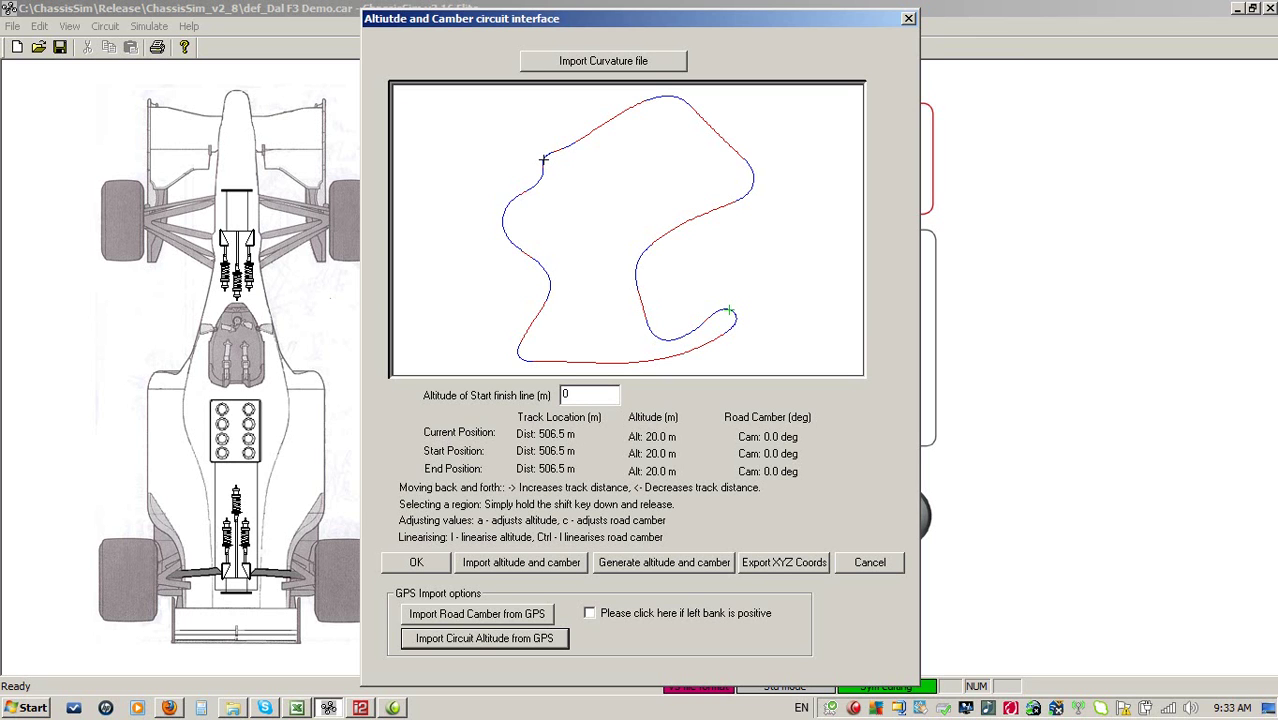
pyautogui.press('Left')
pyautogui.press('Left')
pyautogui.press('Left')
pyautogui.press('Left')
pyautogui.press('Left')
pyautogui.press('Left')
pyautogui.press('Left')
pyautogui.press('Left')
pyautogui.press('Left')
pyautogui.press('Left')
pyautogui.press('Left')
pyautogui.press('Left')
pyautogui.press('Left')
pyautogui.press('Left')
pyautogui.press('Left')
pyautogui.press('Left')
pyautogui.press('Left')
pyautogui.press('Left')
pyautogui.press('Right')
pyautogui.press('Right')
pyautogui.press('Right')
pyautogui.press('Right')
pyautogui.press('Right')
pyautogui.press('Right')
pyautogui.press('Right')
pyautogui.press('Right')
pyautogui.press('Right')
pyautogui.press('Right')
pyautogui.press('Right')
pyautogui.press('Right')
pyautogui.press('Right')
pyautogui.press('Right')
pyautogui.press('Right')
pyautogui.press('Right')
pyautogui.press('Right')
pyautogui.press('Right')
pyautogui.press('Right')
pyautogui.press('Right')
pyautogui.press('Right')
pyautogui.press('Right')
pyautogui.press('Right')
pyautogui.press('Right')
pyautogui.press('Right')
pyautogui.press('Right')
pyautogui.press('Right')
pyautogui.press('Right')
pyautogui.press('Right')
pyautogui.press('Right')
pyautogui.press('Right')
pyautogui.press('Right')
pyautogui.press('Right')
pyautogui.press('Right')
pyautogui.press('Right')
pyautogui.press('Right')
pyautogui.press('Right')
pyautogui.press('Right')
pyautogui.press('Right')
pyautogui.press('Right')
pyautogui.press('Right')
pyautogui.press('Right')
pyautogui.press('Right')
pyautogui.press('Right')
pyautogui.press('Right')
pyautogui.press('Right')
pyautogui.press('Right')
pyautogui.press('Right')
pyautogui.press('Right')
pyautogui.press('Right')
pyautogui.press('Right')
pyautogui.press('Right')
pyautogui.press('Right')
pyautogui.press('Right')
pyautogui.press('Right')
pyautogui.press('Right')
pyautogui.press('Right')
pyautogui.press('Right')
pyautogui.press('Right')
pyautogui.press('Right')
pyautogui.press('Right')
pyautogui.press('Right')
pyautogui.press('Right')
pyautogui.press('Right')
pyautogui.press('Right')
pyautogui.press('Right')
pyautogui.press('Right')
pyautogui.press('Right')
pyautogui.press('Right')
pyautogui.press('Right')
pyautogui.press('Right')
pyautogui.press('Right')
pyautogui.press('Right')
pyautogui.press('Right')
pyautogui.press('Right')
pyautogui.press('Right')
pyautogui.press('Right')
pyautogui.press('Right')
pyautogui.press('Right')
pyautogui.press('Right')
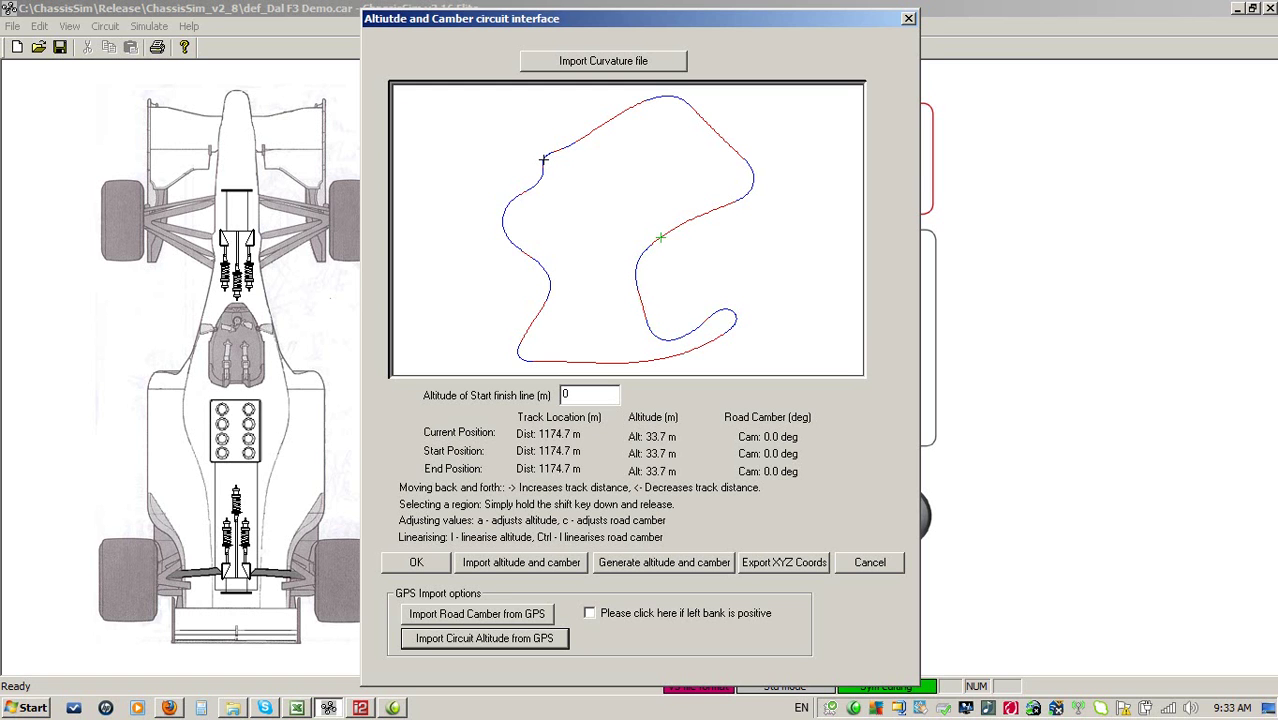
# - Advance toward the lap end and Shift-select the 0 m stretch from 2511.0 m to 2532.6 m
pyautogui.press('Right')
pyautogui.press('Right')
pyautogui.press('Right')
pyautogui.press('Right')
pyautogui.press('Right')
pyautogui.press('Right')
pyautogui.press('Right')
pyautogui.press('Right')
pyautogui.press('Right')
pyautogui.press('Right')
pyautogui.press('Right')
pyautogui.press('Right')
pyautogui.press('Right')
pyautogui.press('Right')
pyautogui.press('Right')
pyautogui.press('Right')
pyautogui.press('Right')
pyautogui.press('Right')
pyautogui.press('Right')
pyautogui.press('Right')
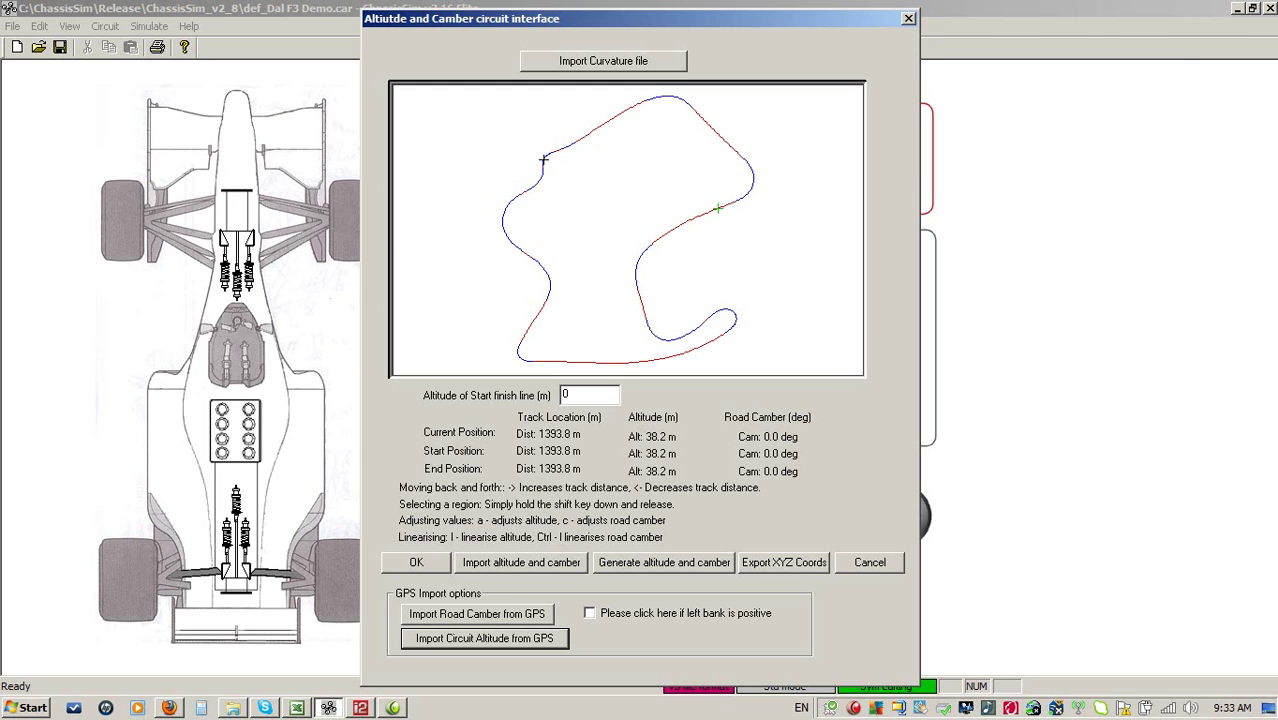
pyautogui.press('Right')
pyautogui.press('Right')
pyautogui.press('Right')
pyautogui.press('Right')
pyautogui.press('Right')
pyautogui.press('Right')
pyautogui.press('Right')
pyautogui.press('Right')
pyautogui.press('Right')
pyautogui.press('Right')
pyautogui.press('Right')
pyautogui.press('Right')
pyautogui.press('Right')
pyautogui.press('Right')
pyautogui.press('Right')
pyautogui.press('Right')
pyautogui.press('Right')
pyautogui.press('Right')
pyautogui.press('Right')
pyautogui.press('Right')
pyautogui.press('Right')
pyautogui.press('Right')
pyautogui.press('Right')
pyautogui.press('Right')
pyautogui.press('Right')
pyautogui.press('Right')
pyautogui.press('Right')
pyautogui.press('Right')
pyautogui.press('Right')
pyautogui.press('Right')
pyautogui.press('Right')
pyautogui.press('Right')
pyautogui.press('Right')
pyautogui.press('Right')
pyautogui.press('Right')
pyautogui.press('Right')
pyautogui.press('Right')
pyautogui.press('Right')
pyautogui.press('Right')
pyautogui.press('Right')
pyautogui.press('Right')
pyautogui.press('Right')
pyautogui.press('Right')
pyautogui.press('Right')
pyautogui.press('Right')
pyautogui.press('Right')
pyautogui.press('Right')
pyautogui.press('Right')
pyautogui.press('Right')
pyautogui.press('Right')
pyautogui.press('Right')
pyautogui.press('Right')
pyautogui.press('Right')
pyautogui.press('Right')
pyautogui.press('Right')
pyautogui.press('Right')
pyautogui.press('Right')
pyautogui.press('Right')
pyautogui.press('Right')
pyautogui.press('Right')
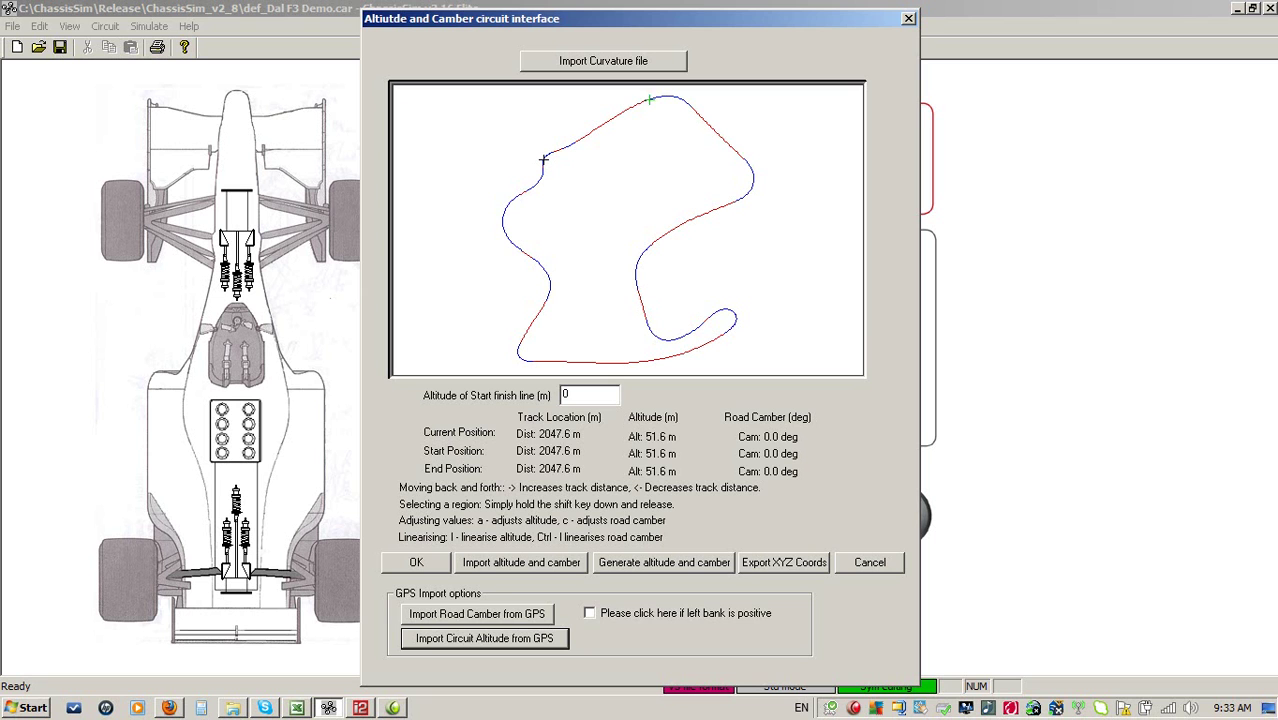
pyautogui.press('Right')
pyautogui.press('Right')
pyautogui.press('Right')
pyautogui.press('Right')
pyautogui.press('Right')
pyautogui.press('Right')
pyautogui.press('Right')
pyautogui.press('Right')
pyautogui.press('Right')
pyautogui.press('Right')
pyautogui.press('Right')
pyautogui.press('Right')
pyautogui.press('Right')
pyautogui.press('Right')
pyautogui.press('Right')
pyautogui.press('Right')
pyautogui.press('Right')
pyautogui.press('Right')
pyautogui.press('Right')
pyautogui.press('Right')
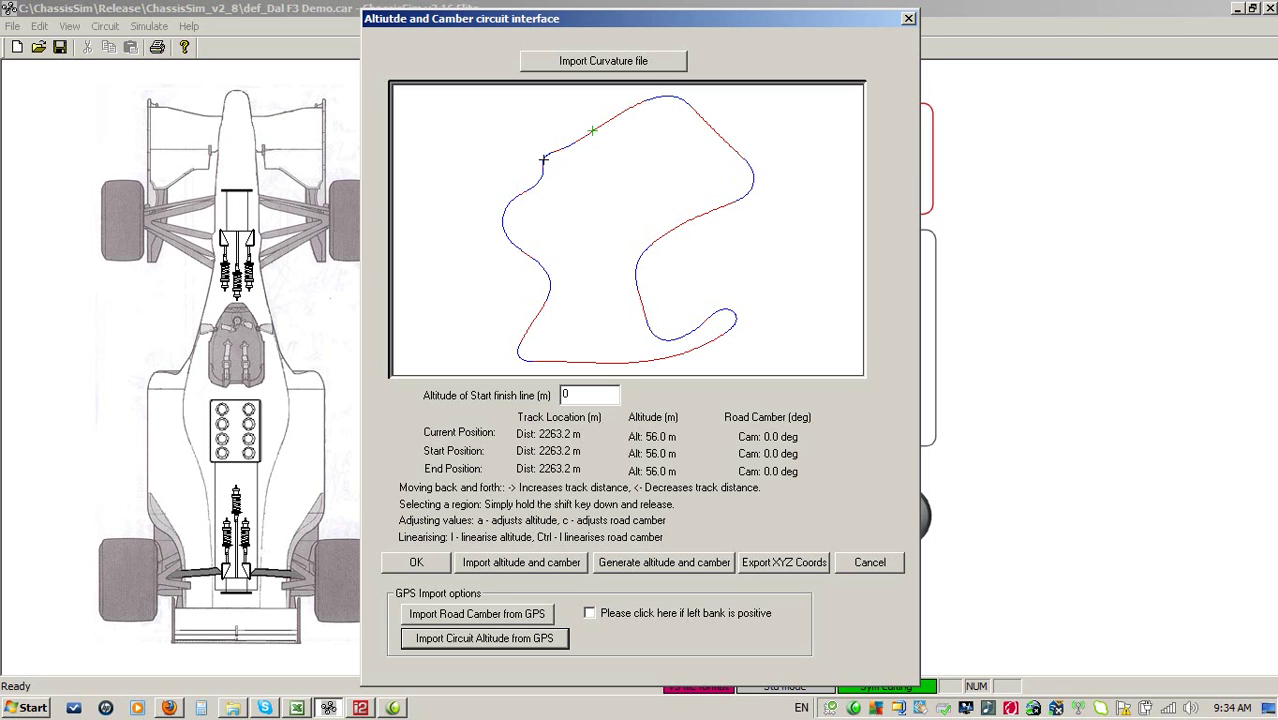
pyautogui.press('Right')
pyautogui.press('Right')
pyautogui.press('Right')
pyautogui.press('Right')
pyautogui.press('Right')
pyautogui.press('Right')
pyautogui.press('Right')
pyautogui.press('Right')
pyautogui.press('Right')
pyautogui.press('Right')
pyautogui.press('Right')
pyautogui.press('Right')
pyautogui.press('Right')
pyautogui.press('Right')
pyautogui.press('Right')
pyautogui.press('Right')
pyautogui.press('Right')
pyautogui.press('Right')
pyautogui.press('Right')
pyautogui.press('Right')
pyautogui.press('Right')
pyautogui.press('Right')
pyautogui.press('Right')
pyautogui.press('Right')
pyautogui.press('Right')
pyautogui.press('Right')
pyautogui.press('Right')
pyautogui.press('Right')
pyautogui.press('Right')
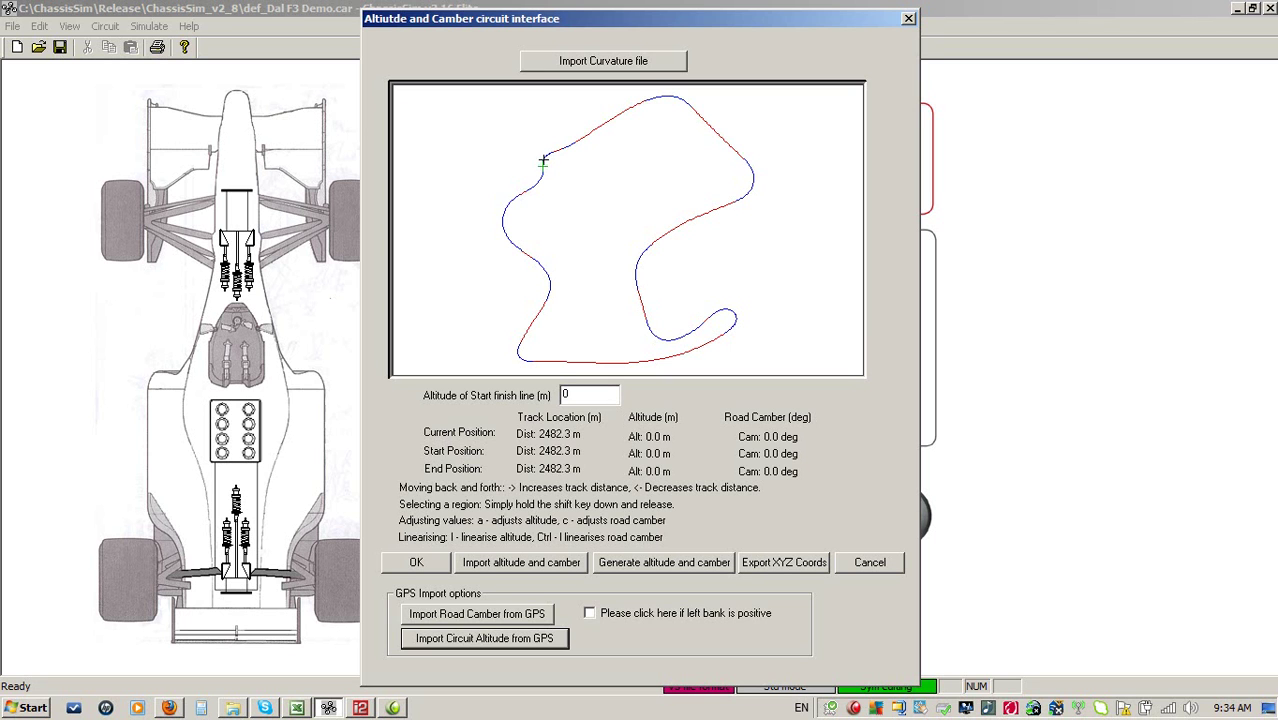
pyautogui.press('Right')
pyautogui.press('Right')
pyautogui.press('Right')
pyautogui.press('Right')
pyautogui.press('Right')
pyautogui.press('Right')
pyautogui.press('Right')
pyautogui.press('Right')
pyautogui.press('Left')
pyautogui.press('Left')
pyautogui.press('Left')
pyautogui.hotkey('shift', 'Right')
pyautogui.hotkey('shift', 'Right')
pyautogui.hotkey('shift', 'Right')
pyautogui.hotkey('shift', 'Right')
pyautogui.hotkey('shift', 'Right')
pyautogui.hotkey('shift', 'Right')
# - Set the selected 2511–2533 m stretch's altitude to 54 m
pyautogui.press('a')
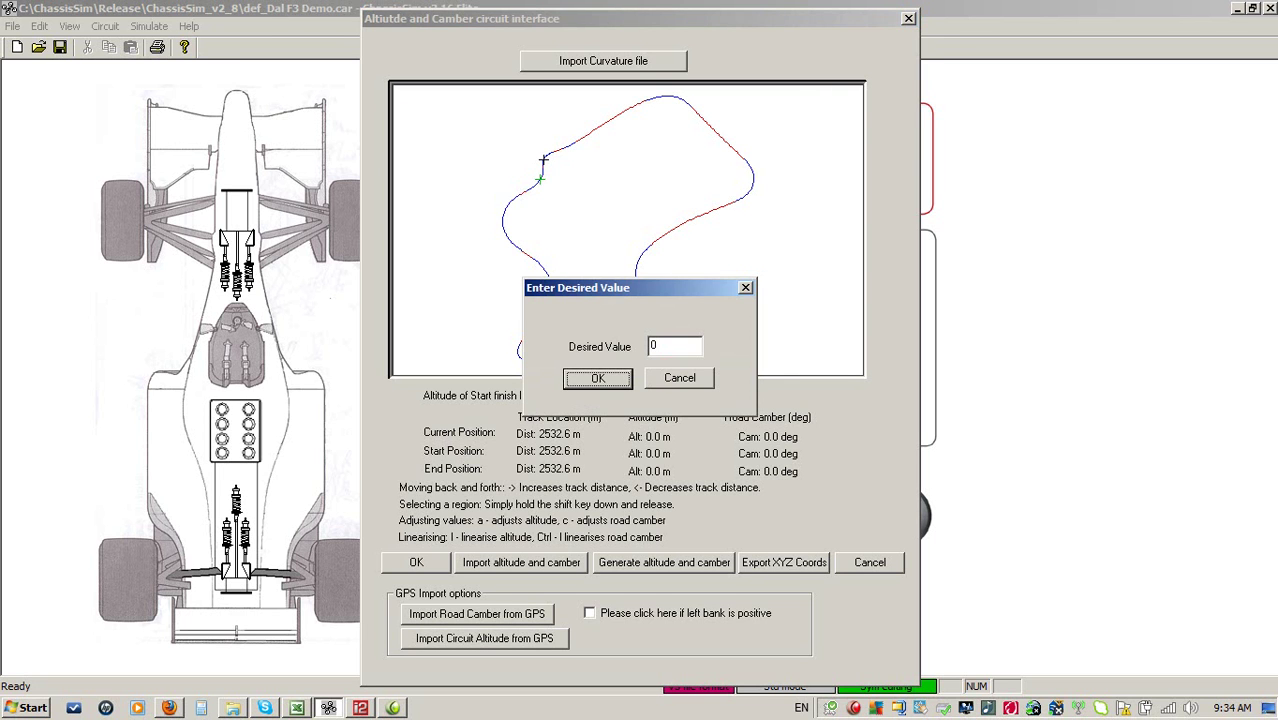
pyautogui.doubleClick(655, 345)
pyautogui.write('54')
pyautogui.press('Return')
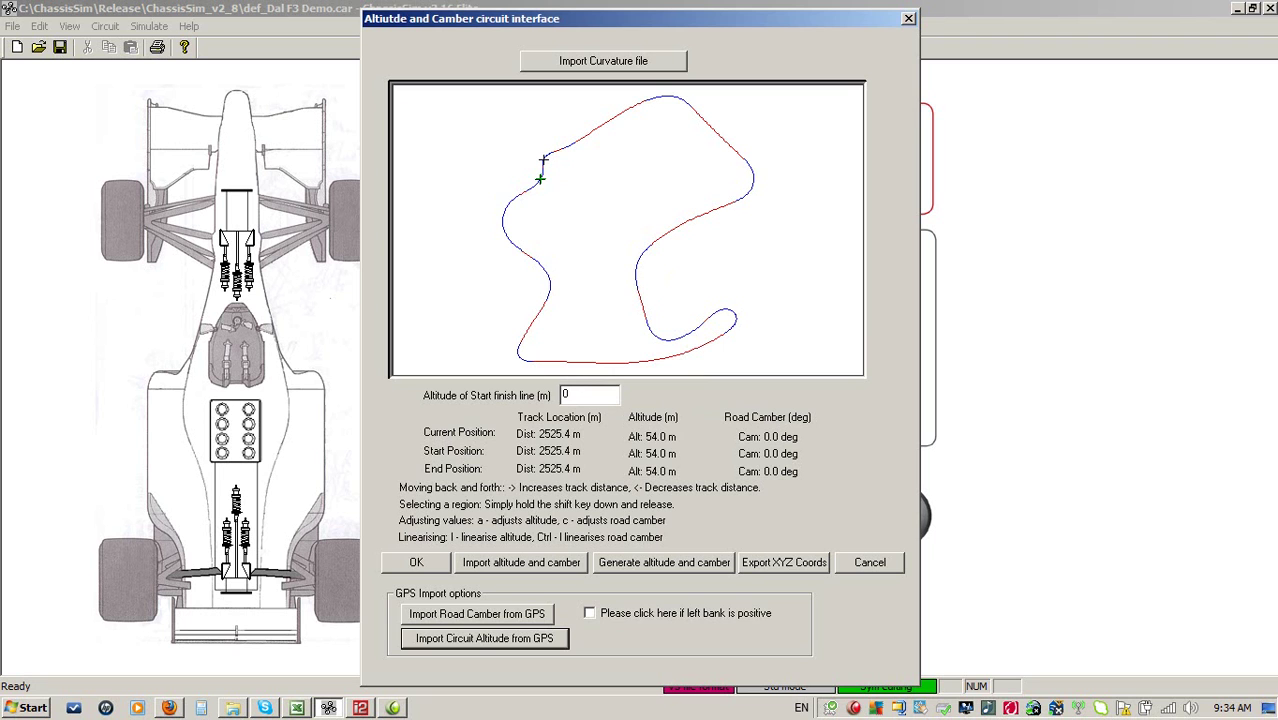
# - Step around the end-of-lap stretch to confirm the new 54 m altitude
pyautogui.press('Left')
pyautogui.hotkey('shift', 'Right')
pyautogui.hotkey('shift', 'Right')
pyautogui.hotkey('shift', 'Right')
pyautogui.hotkey('shift', 'Right')
pyautogui.hotkey('shift', 'Right')
pyautogui.hotkey('shift', 'Right')
pyautogui.hotkey('shift', 'Right')
pyautogui.hotkey('shift', 'Right')
pyautogui.hotkey('shift', 'Right')
pyautogui.hotkey('shift', 'Right')
pyautogui.hotkey('shift', 'Right')
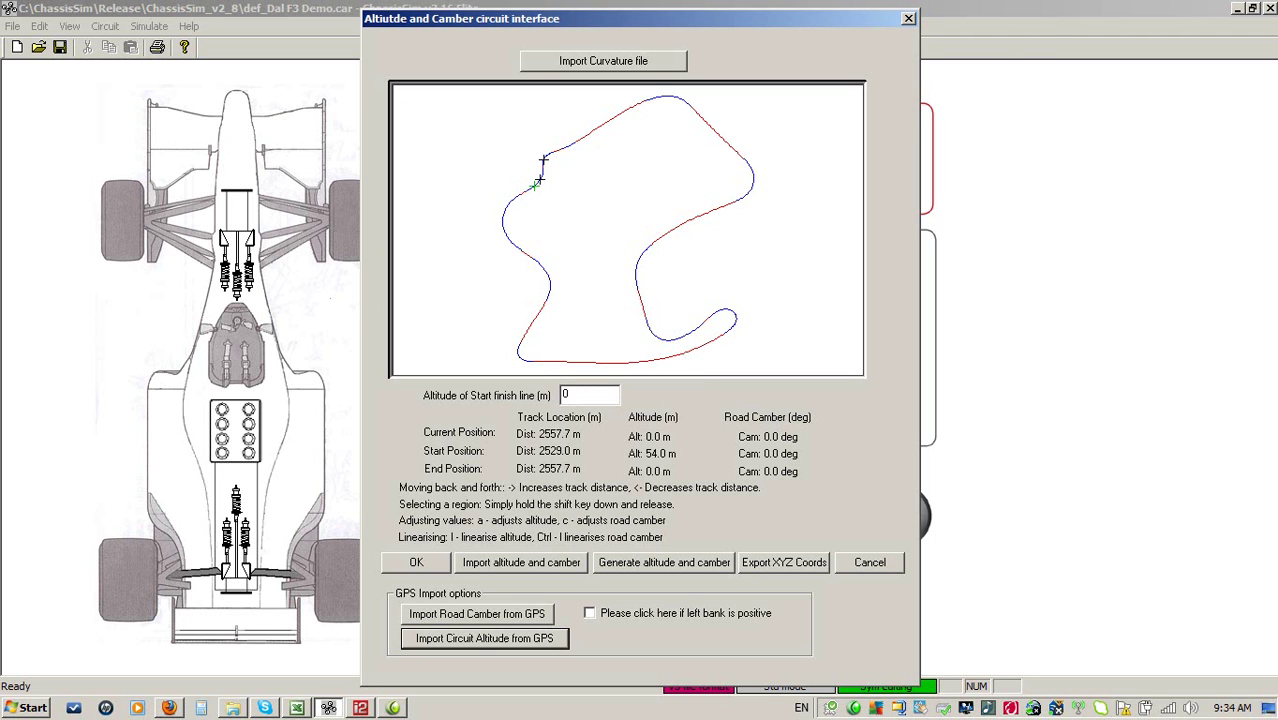
pyautogui.hotkey('shift', 'Right')
pyautogui.hotkey('shift', 'Right')
pyautogui.hotkey('shift', 'Right')
pyautogui.hotkey('shift', 'Right')
pyautogui.hotkey('shift', 'Right')
pyautogui.hotkey('shift', 'Right')
pyautogui.hotkey('shift', 'Right')
pyautogui.hotkey('shift', 'Right')
pyautogui.hotkey('shift', 'Right')
pyautogui.hotkey('shift', 'Right')
pyautogui.hotkey('shift', 'Right')
pyautogui.hotkey('shift', 'Right')
pyautogui.hotkey('shift', 'Right')
pyautogui.hotkey('shift', 'Right')
pyautogui.hotkey('shift', 'Right')
pyautogui.hotkey('shift', 'Right')
pyautogui.hotkey('shift', 'Right')
pyautogui.hotkey('shift', 'Right')
pyautogui.press('Left')
pyautogui.press('Left')
pyautogui.press('Left')
pyautogui.press('Left')
pyautogui.press('Left')
pyautogui.press('Left')
pyautogui.press('Left')
pyautogui.press('Left')
pyautogui.press('Left')
pyautogui.press('Left')
pyautogui.press('Left')
pyautogui.press('Left')
pyautogui.press('Left')
pyautogui.press('Left')
pyautogui.press('Left')
pyautogui.press('Left')
pyautogui.press('Left')
pyautogui.press('Left')
pyautogui.press('Left')
pyautogui.press('Left')
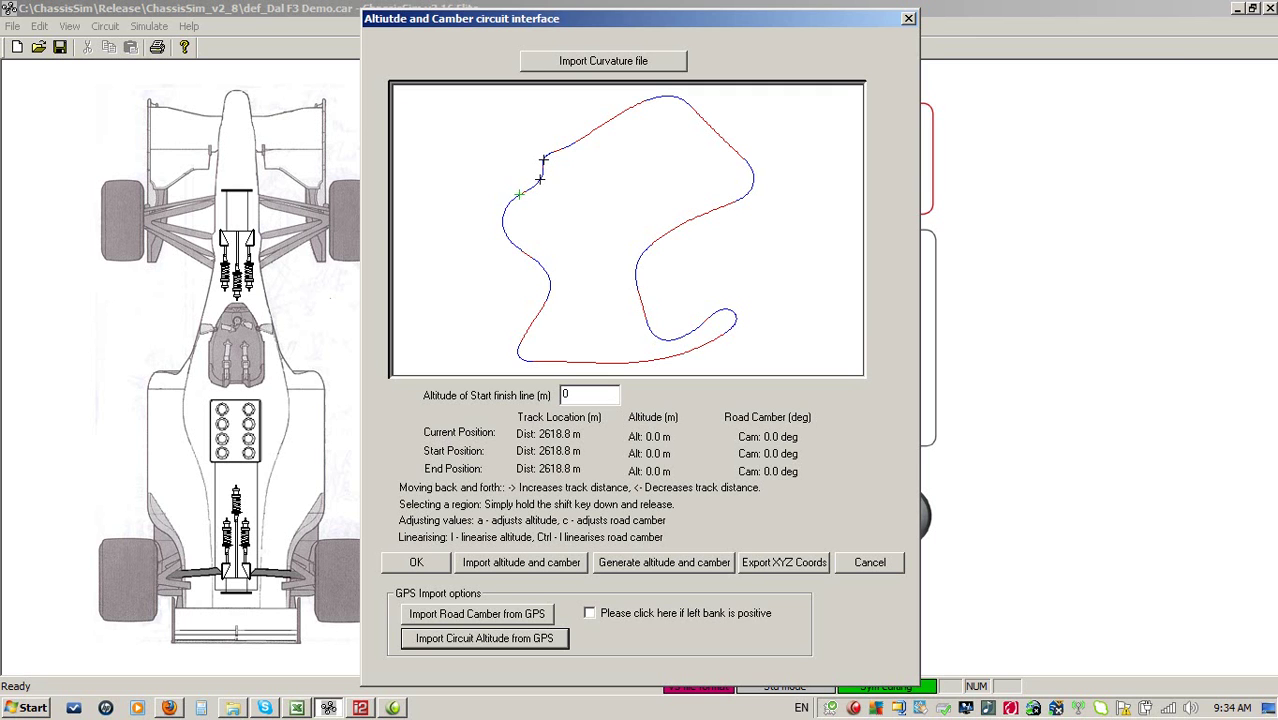
pyautogui.press('a')
pyautogui.press('a')
pyautogui.press('Left')
pyautogui.press('Left')
pyautogui.press('Left')
pyautogui.press('Left')
pyautogui.press('Left')
pyautogui.press('Left')
pyautogui.press('Left')
pyautogui.press('Left')
pyautogui.press('Left')
pyautogui.press('a')
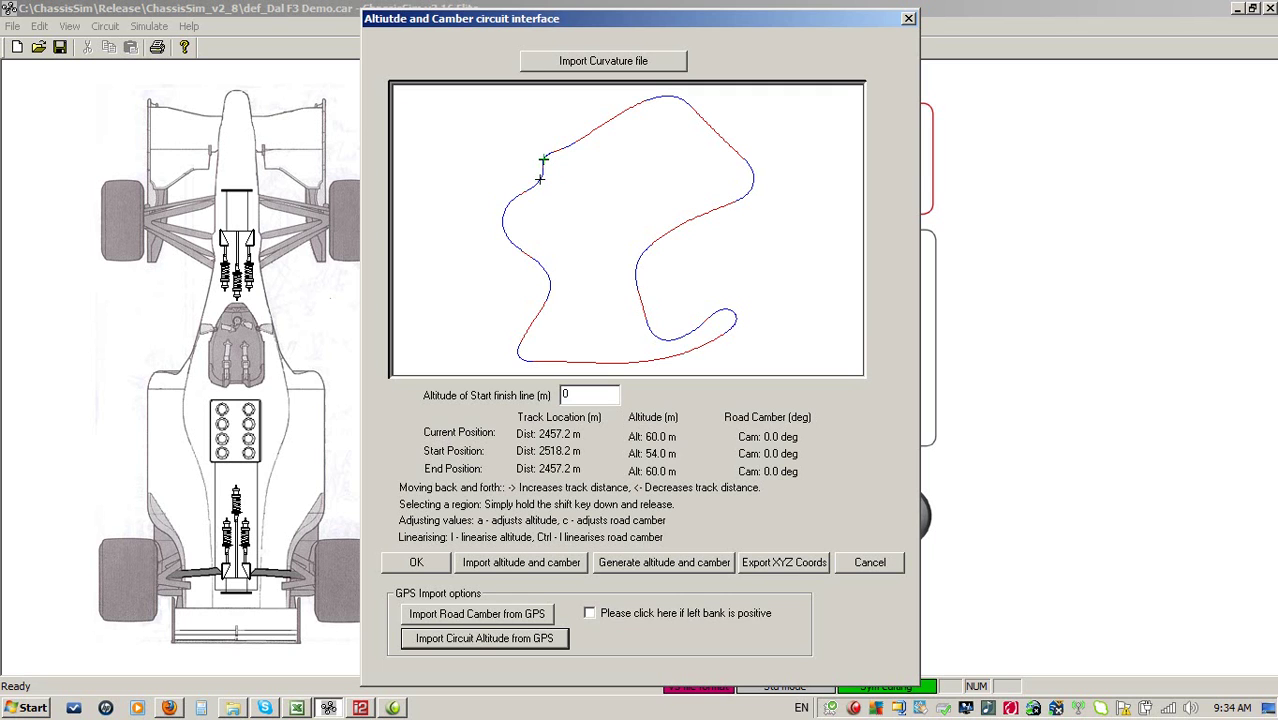
# - Reset the region start and move back along the circuit toward 2170 m, checking altitudes
pyautogui.press('shift')
pyautogui.press('Left')
pyautogui.press('Left')
pyautogui.press('Left')
pyautogui.press('Left')
pyautogui.press('Left')
pyautogui.press('Left')
pyautogui.press('Left')
pyautogui.press('Left')
pyautogui.press('Left')
pyautogui.press('Left')
pyautogui.press('Left')
pyautogui.press('Left')
pyautogui.press('Left')
pyautogui.press('Left')
pyautogui.press('Left')
pyautogui.press('Left')
pyautogui.press('Left')
pyautogui.press('Left')
pyautogui.press('Left')
pyautogui.press('Left')
pyautogui.press('Left')
pyautogui.press('Left')
pyautogui.press('Left')
pyautogui.press('Left')
pyautogui.press('Left')
pyautogui.press('Left')
pyautogui.press('Left')
pyautogui.press('Left')
pyautogui.press('Left')
pyautogui.press('Left')
pyautogui.press('Left')
pyautogui.press('Left')
pyautogui.press('Left')
pyautogui.press('Left')
pyautogui.press('Left')
pyautogui.press('Left')
pyautogui.press('Left')
pyautogui.press('Left')
pyautogui.press('Left')
pyautogui.press('Left')
pyautogui.press('Left')
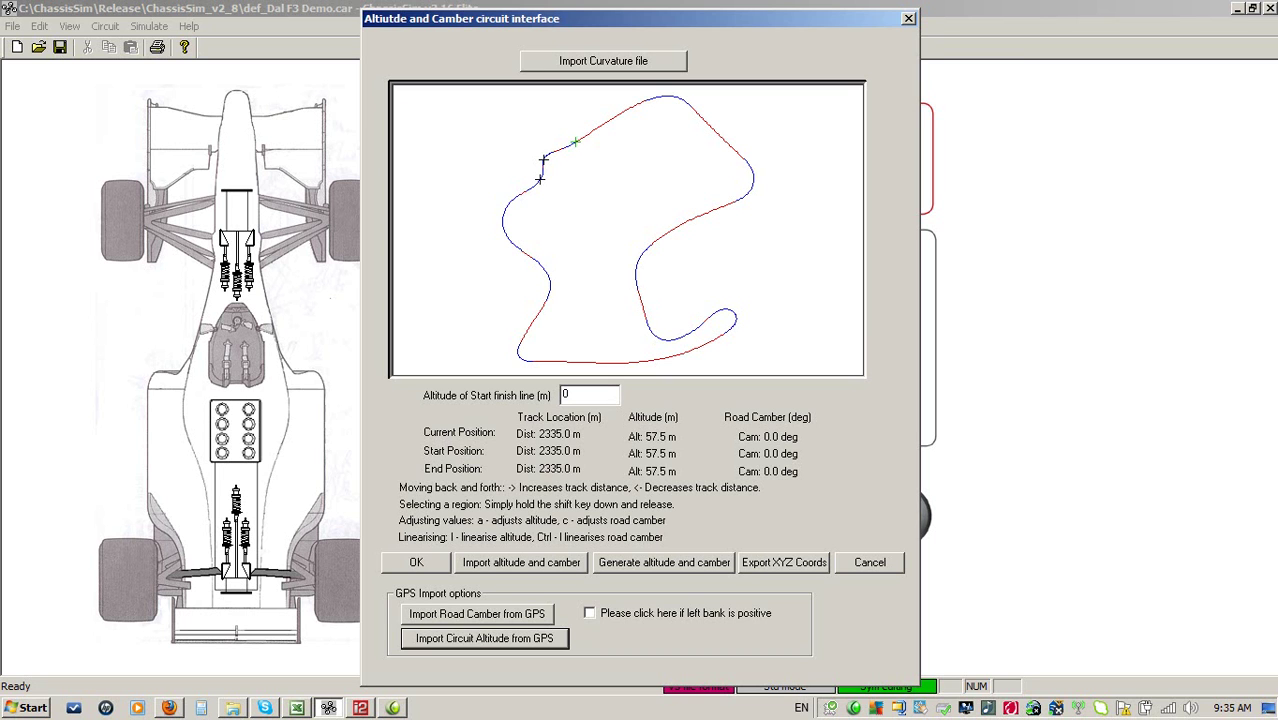
pyautogui.press('Left')
pyautogui.press('Left')
pyautogui.press('Left')
pyautogui.press('Left')
pyautogui.press('Left')
pyautogui.press('Left')
pyautogui.press('Left')
pyautogui.press('Left')
pyautogui.press('Left')
pyautogui.press('Left')
pyautogui.press('Left')
pyautogui.press('Left')
pyautogui.press('Left')
pyautogui.press('Left')
pyautogui.press('Left')
pyautogui.press('Left')
pyautogui.press('Left')
pyautogui.press('Left')
pyautogui.press('Left')
pyautogui.press('Left')
pyautogui.press('Left')
pyautogui.press('Left')
pyautogui.press('Left')
pyautogui.press('Left')
pyautogui.press('Left')
pyautogui.press('Left')
pyautogui.press('Left')
pyautogui.press('Left')
pyautogui.press('Left')
pyautogui.press('Left')
pyautogui.press('Left')
pyautogui.press('Left')
pyautogui.hotkey('shift', 'Right')
pyautogui.hotkey('shift', 'Right')
pyautogui.hotkey('shift', 'Right')
pyautogui.hotkey('shift', 'Right')
pyautogui.hotkey('shift', 'Right')
pyautogui.hotkey('shift', 'Right')
pyautogui.hotkey('shift', 'Right')
pyautogui.hotkey('shift', 'Right')
pyautogui.hotkey('shift', 'Right')
pyautogui.hotkey('shift', 'Right')
pyautogui.hotkey('shift', 'Right')
pyautogui.hotkey('shift', 'Right')
pyautogui.hotkey('shift', 'Right')
pyautogui.hotkey('shift', 'Right')
pyautogui.hotkey('shift', 'Right')
pyautogui.hotkey('shift', 'Right')
pyautogui.hotkey('shift', 'Right')
pyautogui.press('Left')
pyautogui.press('Left')
pyautogui.press('Left')
pyautogui.press('Left')
pyautogui.press('Left')
pyautogui.press('Left')
pyautogui.press('Left')
pyautogui.press('Left')
pyautogui.press('Left')
pyautogui.press('Left')
pyautogui.press('Left')
pyautogui.press('Left')
pyautogui.press('Left')
# - Shift-select the stretch from 2525.4 m to the lap end near 3359 m
pyautogui.press('Right')
pyautogui.press('Right')
pyautogui.press('Right')
pyautogui.press('Right')
pyautogui.press('Right')
pyautogui.press('Right')
pyautogui.press('Right')
pyautogui.press('Right')
pyautogui.press('Right')
pyautogui.press('Right')
pyautogui.press('Right')
pyautogui.press('Right')
pyautogui.press('Right')
pyautogui.press('Right')
pyautogui.press('Right')
pyautogui.press('Right')
pyautogui.press('Right')
pyautogui.press('Right')
pyautogui.press('Right')
pyautogui.press('Right')
pyautogui.press('Right')
pyautogui.press('Right')
pyautogui.press('Right')
pyautogui.press('Right')
pyautogui.press('Right')
pyautogui.press('Right')
pyautogui.press('Right')
pyautogui.press('Right')
pyautogui.press('Right')
pyautogui.press('Right')
pyautogui.press('Right')
pyautogui.press('Right')
pyautogui.press('Right')
pyautogui.press('Right')
pyautogui.press('Right')
pyautogui.press('Right')
pyautogui.press('Right')
pyautogui.press('Right')
pyautogui.press('Right')
pyautogui.press('Right')
pyautogui.press('Right')
pyautogui.press('Right')
pyautogui.press('Right')
pyautogui.press('Right')
pyautogui.press('Right')
pyautogui.press('Right')
pyautogui.press('Right')
pyautogui.press('Right')
pyautogui.press('Right')
pyautogui.press('Right')
pyautogui.press('Right')
pyautogui.press('Right')
pyautogui.press('Right')
pyautogui.hotkey('shift', 'Right')
pyautogui.hotkey('shift', 'Right')
pyautogui.hotkey('shift', 'Right')
pyautogui.hotkey('shift', 'Right')
pyautogui.hotkey('shift', 'Right')
pyautogui.hotkey('shift', 'Right')
pyautogui.hotkey('shift', 'Right')
pyautogui.hotkey('shift', 'Right')
pyautogui.hotkey('shift', 'Right')
pyautogui.hotkey('shift', 'Right')
pyautogui.hotkey('shift', 'Right')
pyautogui.hotkey('shift', 'Right')
pyautogui.hotkey('shift', 'Right')
pyautogui.hotkey('shift', 'Right')
pyautogui.hotkey('shift', 'Right')
pyautogui.hotkey('shift', 'Right')
pyautogui.hotkey('shift', 'Right')
pyautogui.hotkey('shift', 'Right')
pyautogui.hotkey('shift', 'Right')
pyautogui.hotkey('shift', 'Right')
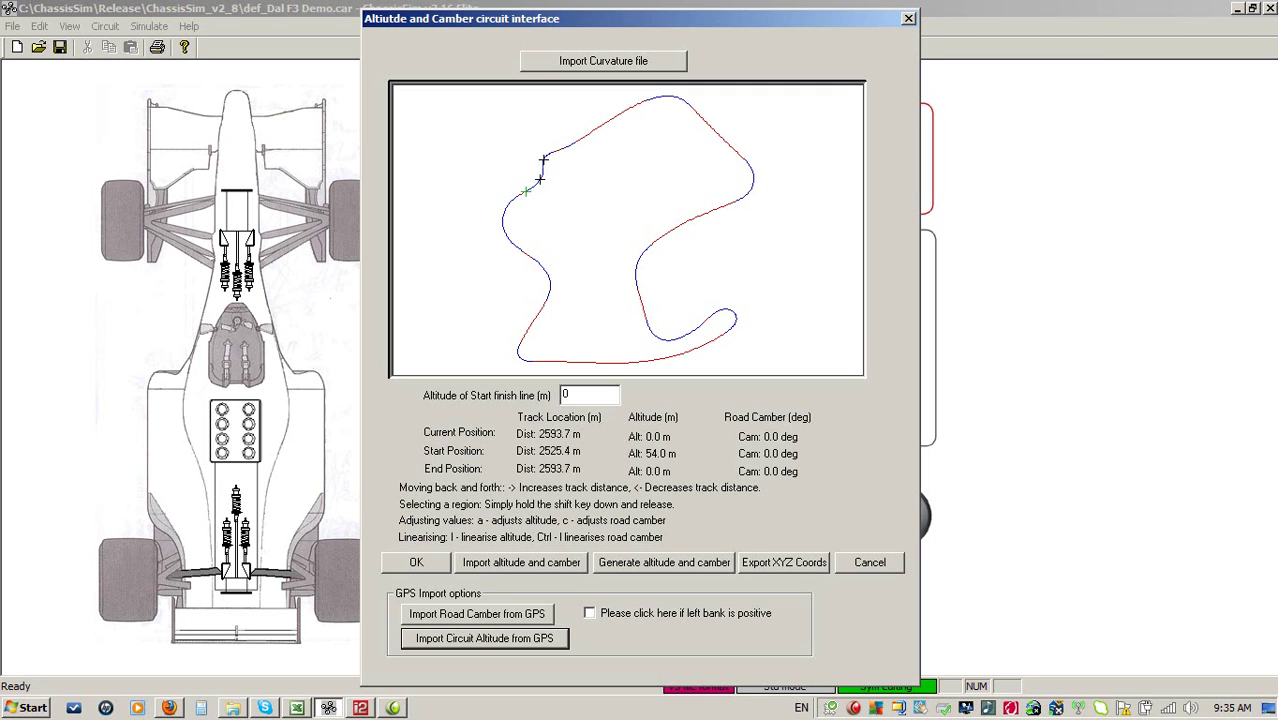
pyautogui.hotkey('shift', 'Right')
pyautogui.hotkey('shift', 'Right')
pyautogui.hotkey('shift', 'Right')
pyautogui.hotkey('shift', 'Right')
pyautogui.hotkey('shift', 'Right')
pyautogui.hotkey('shift', 'Right')
pyautogui.hotkey('shift', 'Right')
pyautogui.hotkey('shift', 'Right')
pyautogui.hotkey('shift', 'Right')
pyautogui.hotkey('shift', 'Right')
pyautogui.hotkey('shift', 'Right')
pyautogui.hotkey('shift', 'Right')
pyautogui.hotkey('shift', 'Right')
pyautogui.hotkey('shift', 'Right')
pyautogui.hotkey('shift', 'Right')
pyautogui.hotkey('shift', 'Right')
pyautogui.hotkey('shift', 'Right')
pyautogui.hotkey('shift', 'Right')
pyautogui.hotkey('shift', 'Right')
pyautogui.hotkey('shift', 'Right')
pyautogui.hotkey('shift', 'Right')
pyautogui.hotkey('shift', 'Right')
pyautogui.hotkey('shift', 'Right')
pyautogui.hotkey('shift', 'Right')
pyautogui.hotkey('shift', 'Right')
pyautogui.hotkey('shift', 'Right')
pyautogui.hotkey('shift', 'Right')
pyautogui.hotkey('shift', 'Right')
pyautogui.hotkey('shift', 'Right')
pyautogui.hotkey('shift', 'Right')
pyautogui.hotkey('shift', 'Right')
pyautogui.hotkey('shift', 'Right')
pyautogui.hotkey('shift', 'Right')
pyautogui.hotkey('shift', 'Right')
pyautogui.hotkey('shift', 'Right')
pyautogui.hotkey('shift', 'Right')
pyautogui.hotkey('shift', 'Right')
pyautogui.hotkey('shift', 'Right')
pyautogui.hotkey('shift', 'Right')
pyautogui.hotkey('shift', 'Right')
pyautogui.hotkey('shift', 'Right')
pyautogui.hotkey('shift', 'Right')
pyautogui.hotkey('shift', 'Right')
pyautogui.hotkey('shift', 'Right')
pyautogui.hotkey('shift', 'Right')
pyautogui.hotkey('shift', 'Right')
pyautogui.hotkey('shift', 'Right')
pyautogui.hotkey('shift', 'Right')
pyautogui.hotkey('shift', 'Right')
pyautogui.hotkey('shift', 'Right')
pyautogui.hotkey('shift', 'Right')
pyautogui.hotkey('shift', 'Right')
pyautogui.hotkey('shift', 'Right')
pyautogui.hotkey('shift', 'Right')
pyautogui.hotkey('shift', 'Right')
pyautogui.hotkey('shift', 'Right')
pyautogui.hotkey('shift', 'Right')
pyautogui.hotkey('shift', 'Right')
pyautogui.hotkey('shift', 'Right')
pyautogui.hotkey('shift', 'Right')
pyautogui.press('Right')
# - Step back along the track checking the linear altitude fall to 0 m
pyautogui.press('Left')
pyautogui.press('Left')
pyautogui.press('Left')
pyautogui.press('Left')
pyautogui.press('Left')
pyautogui.press('Left')
pyautogui.press('Left')
pyautogui.press('Left')
pyautogui.press('Left')
pyautogui.press('Left')
pyautogui.press('Left')
pyautogui.press('Left')
pyautogui.press('Left')
pyautogui.press('Left')
pyautogui.press('Left')
pyautogui.press('Left')
pyautogui.press('Left')
pyautogui.press('Left')
pyautogui.press('Left')
pyautogui.press('Left')
pyautogui.press('Left')
pyautogui.press('Left')
pyautogui.press('Left')
pyautogui.press('Left')
pyautogui.press('Left')
pyautogui.press('Left')
pyautogui.press('Left')
pyautogui.press('Left')
pyautogui.press('Left')
pyautogui.press('Left')
pyautogui.press('Left')
pyautogui.press('Left')
pyautogui.press('Left')
pyautogui.press('Left')
pyautogui.press('Left')
pyautogui.press('Left')
pyautogui.press('Left')
pyautogui.press('Left')
pyautogui.press('Left')
pyautogui.press('Left')
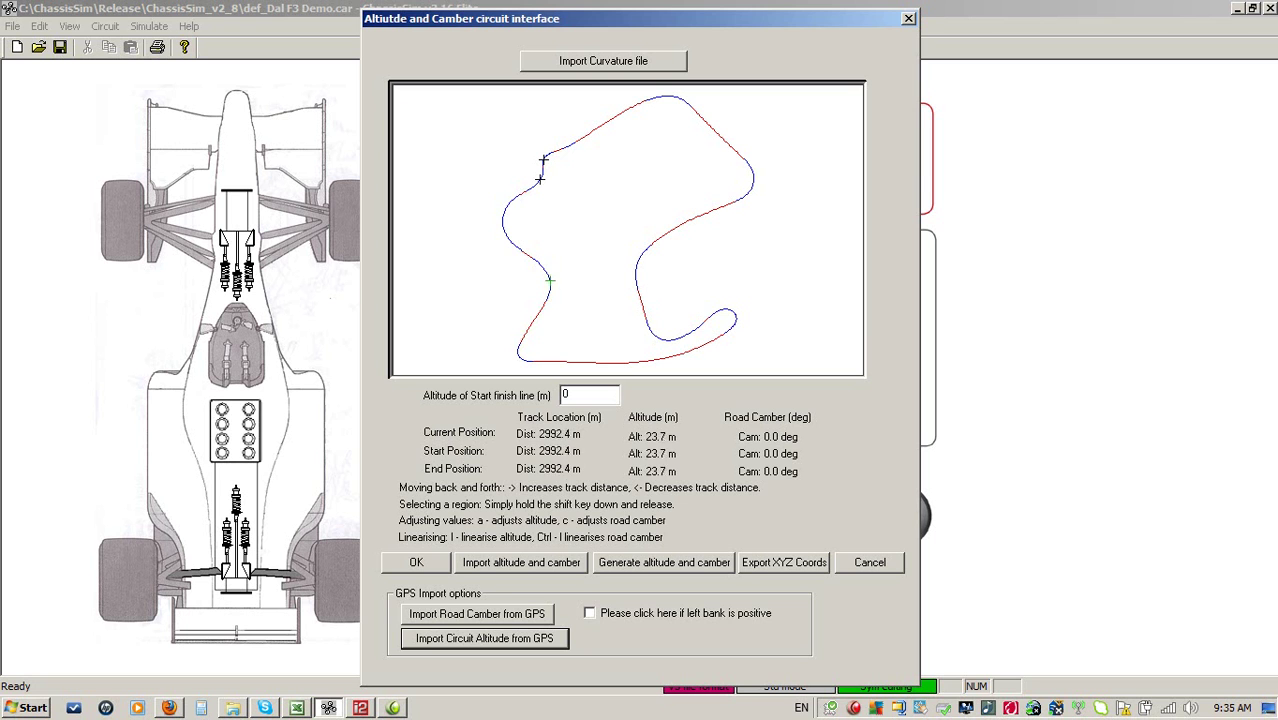
pyautogui.press('Left')
pyautogui.press('Left')
pyautogui.press('Left')
pyautogui.press('Left')
pyautogui.press('Left')
pyautogui.press('Left')
pyautogui.press('Left')
pyautogui.press('Left')
pyautogui.press('Left')
pyautogui.press('Left')
pyautogui.press('Left')
pyautogui.press('Left')
pyautogui.press('Left')
pyautogui.press('Left')
pyautogui.press('Left')
pyautogui.press('Left')
pyautogui.press('Left')
pyautogui.press('Left')
pyautogui.press('Left')
pyautogui.press('Left')
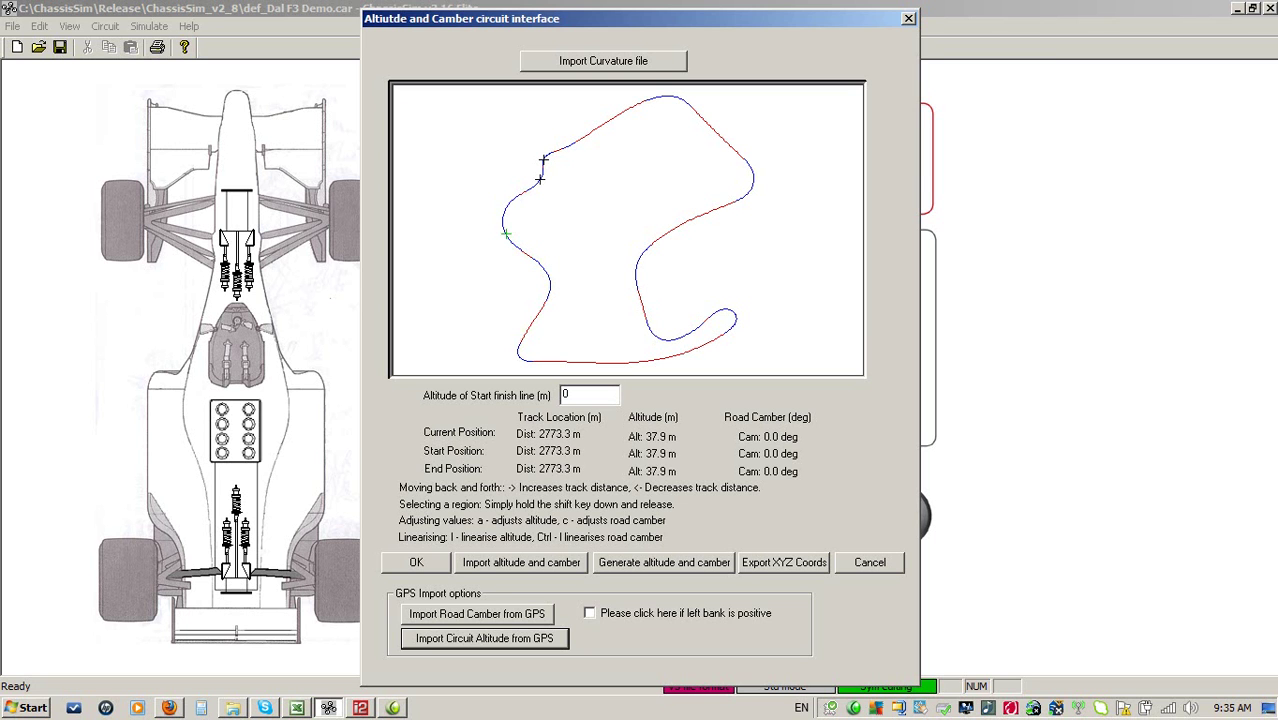
pyautogui.press('Left')
pyautogui.press('Left')
pyautogui.press('Left')
pyautogui.press('Left')
pyautogui.press('Left')
pyautogui.press('Left')
pyautogui.press('Left')
pyautogui.press('Left')
pyautogui.press('Left')
pyautogui.press('Left')
pyautogui.press('Left')
pyautogui.press('Left')
pyautogui.press('Left')
pyautogui.press('Left')
pyautogui.press('Left')
pyautogui.press('Left')
pyautogui.press('Left')
pyautogui.press('Left')
pyautogui.press('Left')
pyautogui.press('Left')
pyautogui.press('Left')
pyautogui.press('Left')
pyautogui.press('Left')
pyautogui.press('Left')
pyautogui.press('Left')
pyautogui.press('Left')
pyautogui.press('Left')
pyautogui.press('Left')
pyautogui.press('Left')
pyautogui.press('Left')
pyautogui.press('Left')
pyautogui.press('Left')
pyautogui.press('Left')
pyautogui.press('Left')
pyautogui.press('Left')
pyautogui.press('Left')
pyautogui.press('Left')
pyautogui.press('Left')
pyautogui.press('Left')
pyautogui.press('Left')
pyautogui.press('Left')
pyautogui.press('Left')
pyautogui.press('Left')
pyautogui.press('Left')
pyautogui.press('Left')
pyautogui.press('Left')
pyautogui.press('Left')
pyautogui.press('Left')
pyautogui.press('Left')
pyautogui.press('Left')
pyautogui.press('Left')
pyautogui.press('Left')
pyautogui.press('Left')
pyautogui.press('Left')
pyautogui.press('Left')
pyautogui.press('Left')
pyautogui.press('Left')
pyautogui.press('Left')
pyautogui.press('Left')
pyautogui.press('Left')
pyautogui.press('Left')
pyautogui.press('Left')
pyautogui.press('Left')
pyautogui.press('Left')
pyautogui.press('Left')
pyautogui.press('Left')
pyautogui.press('Left')
pyautogui.press('Left')
pyautogui.press('Left')
pyautogui.press('Left')
pyautogui.press('Left')
pyautogui.press('Left')
pyautogui.press('Left')
pyautogui.press('Left')
pyautogui.press('Left')
pyautogui.press('Left')
# - Extend the selected region from 1932.7 m to 1990.2 m and set its road camber to -5
pyautogui.hotkey('shift', 'Right')
pyautogui.hotkey('shift', 'Right')
pyautogui.hotkey('shift', 'Right')
pyautogui.hotkey('shift', 'Right')
pyautogui.hotkey('shift', 'Right')
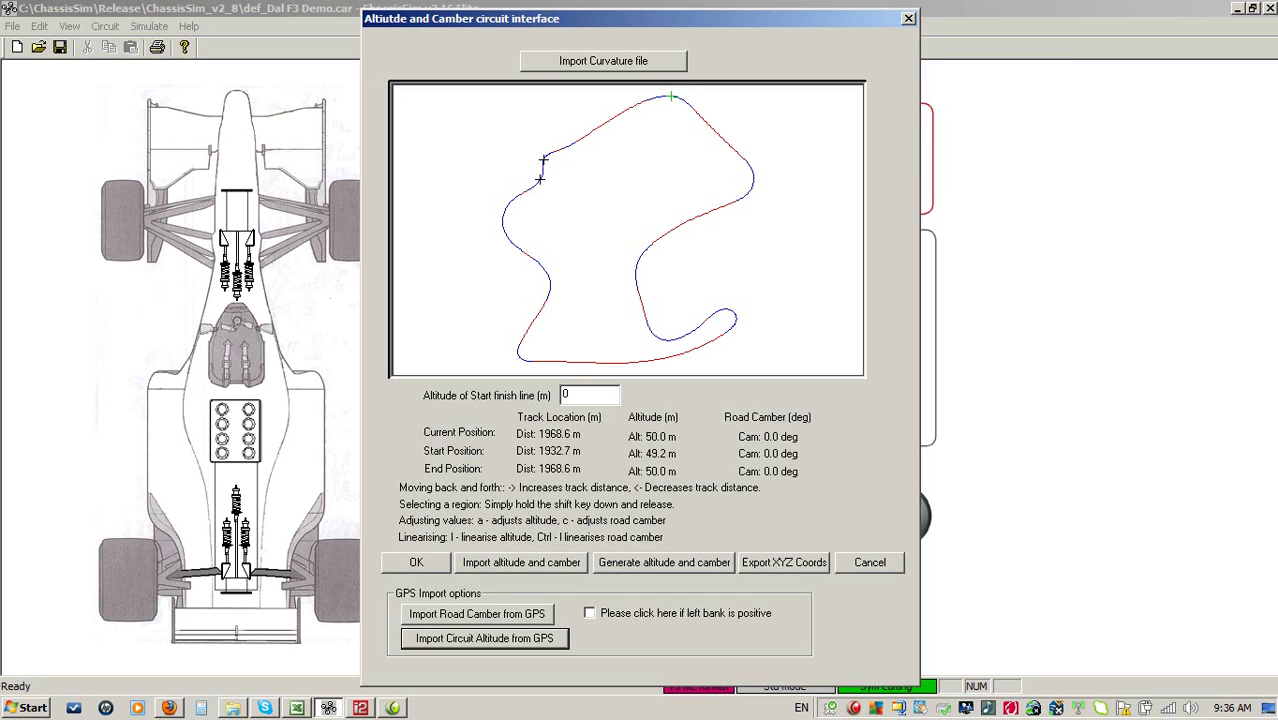
pyautogui.hotkey('shift', 'Right')
pyautogui.hotkey('shift', 'Right')
pyautogui.press('a')
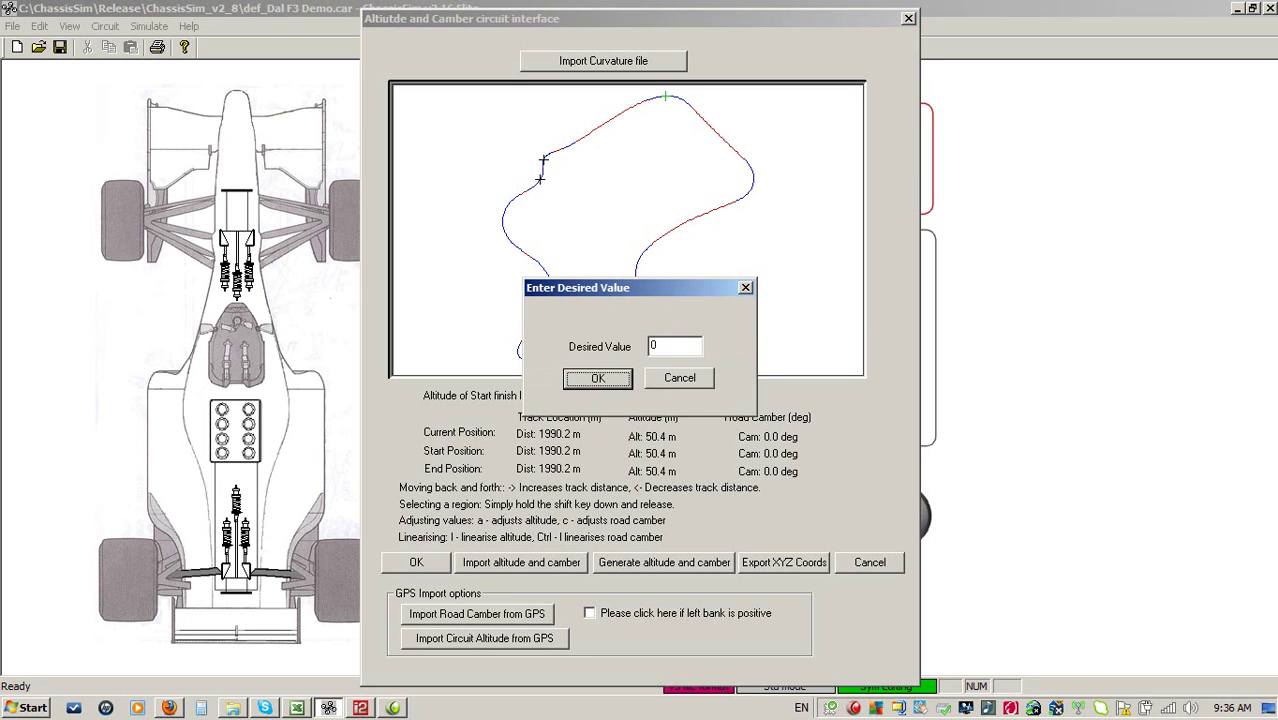
pyautogui.doubleClick(665, 344)
pyautogui.write('-5')
pyautogui.click(586, 381)
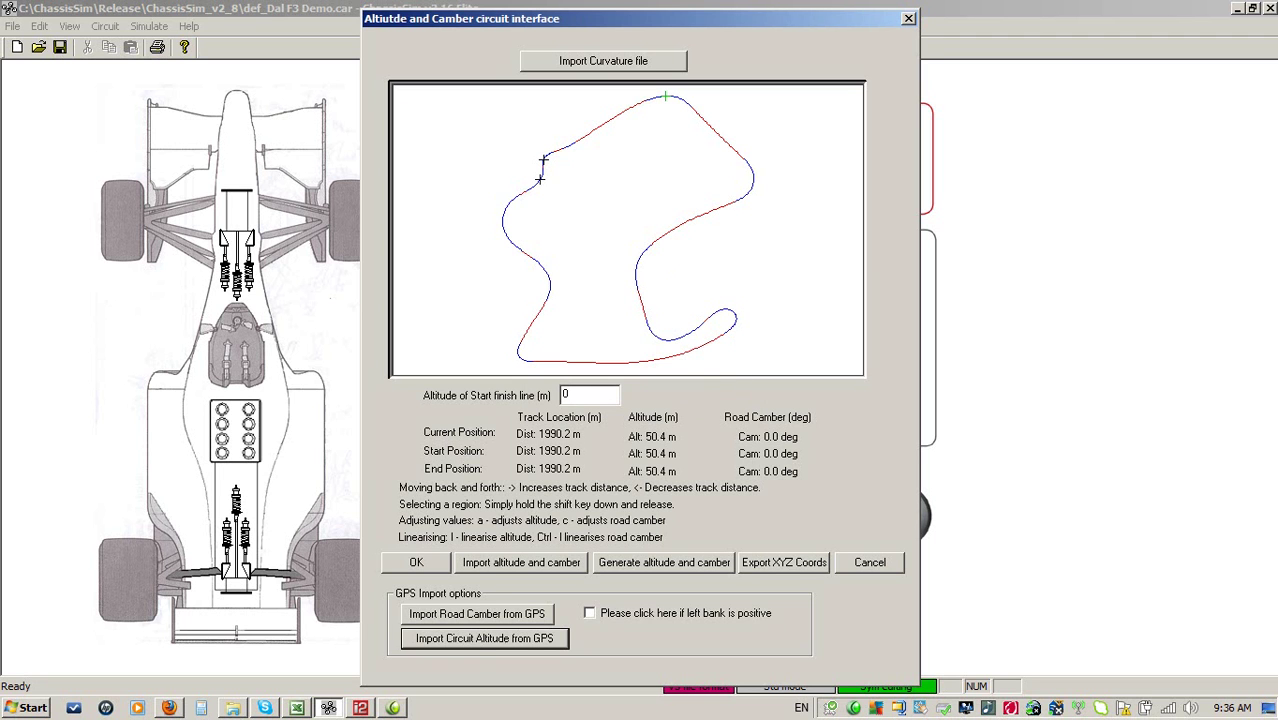
# - Step back into the region to check the -5.0 deg camber and adjust it there
pyautogui.press('Right')
pyautogui.press('Right')
pyautogui.press('Right')
pyautogui.press('Right')
pyautogui.press('Right')
pyautogui.press('Right')
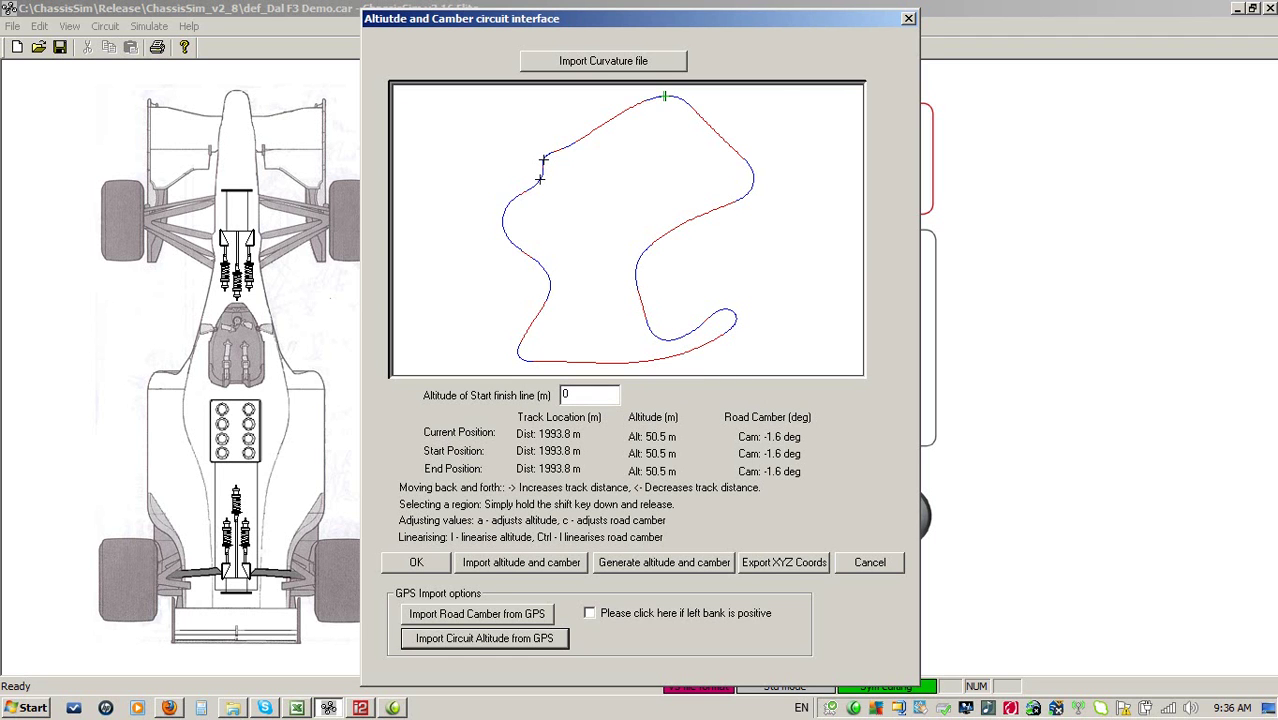
pyautogui.press('Left')
pyautogui.press('Left')
pyautogui.press('Left')
pyautogui.press('Left')
pyautogui.press('Left')
pyautogui.press('Left')
pyautogui.press('Left')
pyautogui.press('Left')
pyautogui.press('Left')
pyautogui.press('Left')
pyautogui.press('Left')
pyautogui.press('Left')
pyautogui.press('Left')
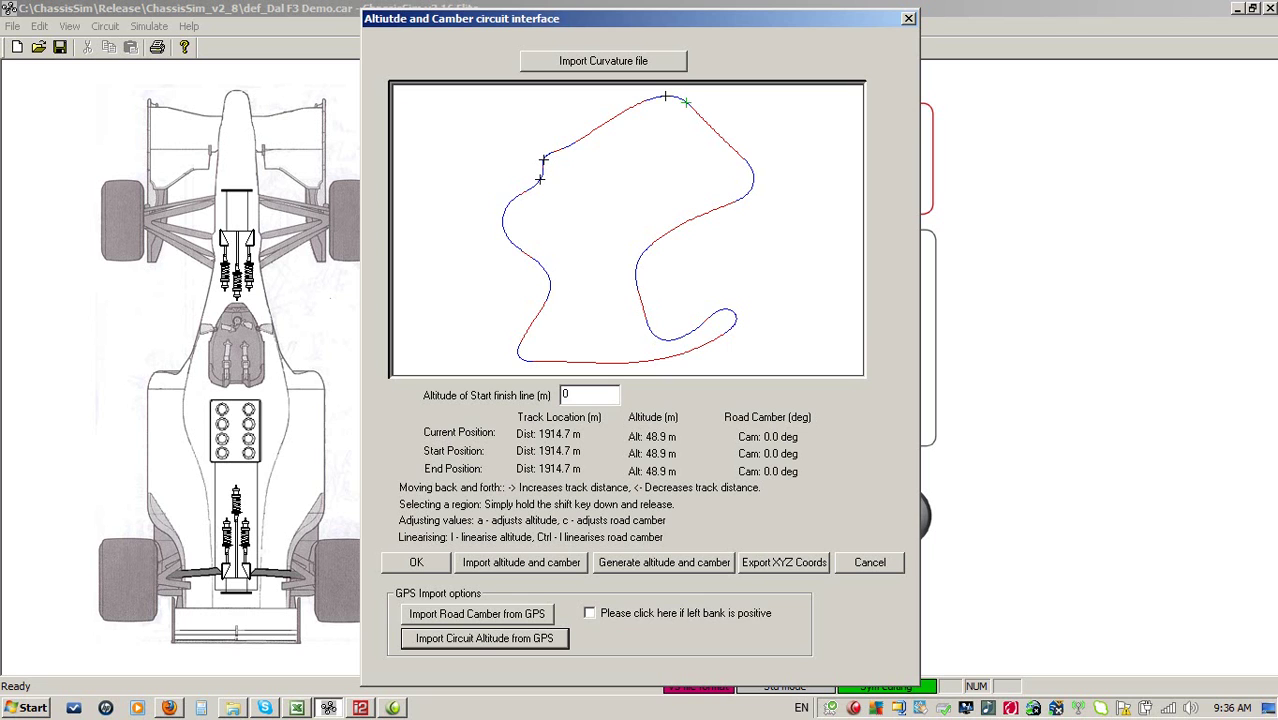
pyautogui.hotkey('shift', 'Right')
pyautogui.hotkey('shift', 'Right')
pyautogui.hotkey('shift', 'Right')
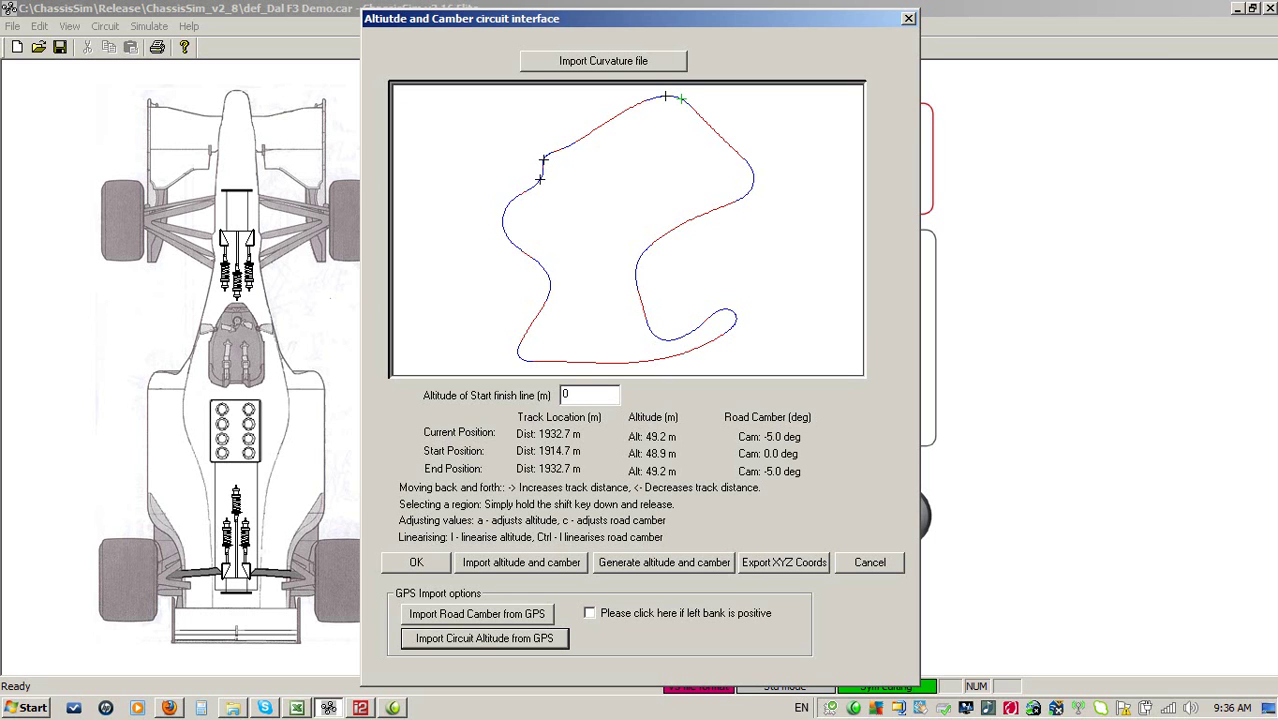
pyautogui.press('c')
pyautogui.press('c')
# - Set the road camber to 0 deg over the stretch from 1986.6 m to 2000.9 m
pyautogui.press('Left')
pyautogui.press('Left')
pyautogui.press('Left')
pyautogui.press('Right')
pyautogui.press('Right')
pyautogui.press('Right')
pyautogui.press('Right')
pyautogui.press('Right')
pyautogui.press('Right')
pyautogui.press('Right')
pyautogui.press('Right')
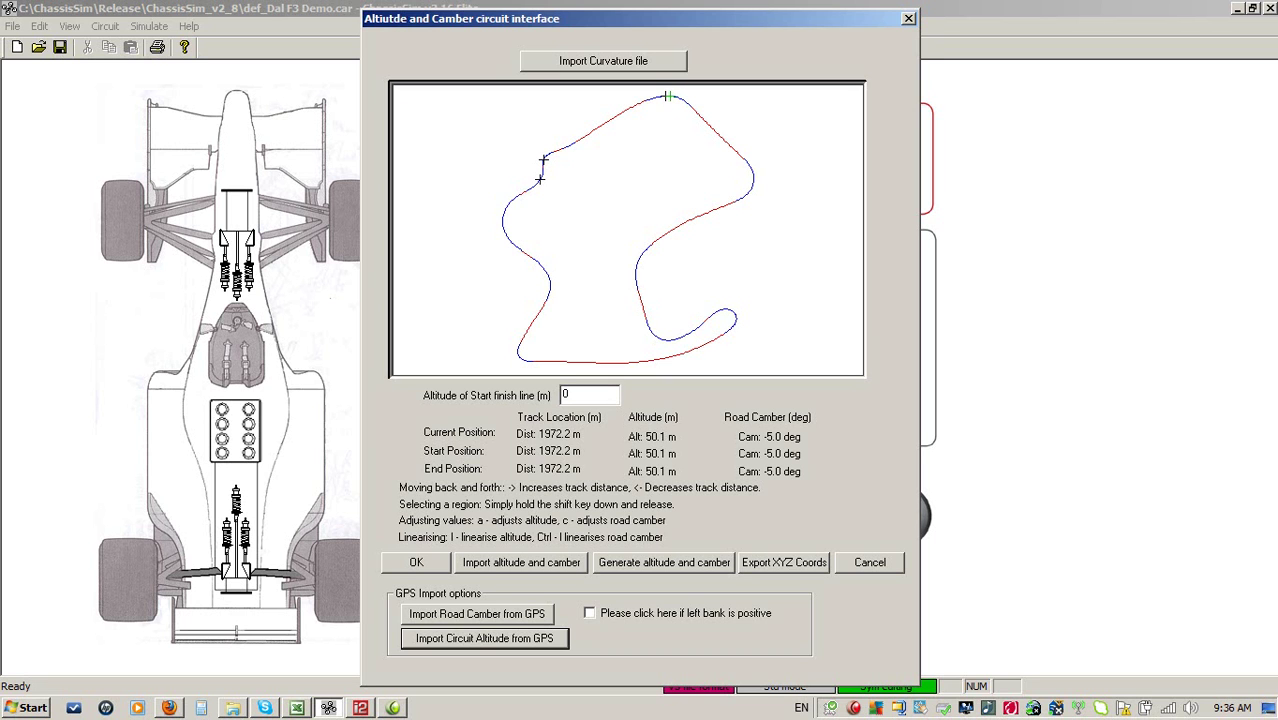
pyautogui.press('Left')
pyautogui.hotkey('shift', 'Right')
pyautogui.hotkey('shift', 'Right')
pyautogui.press('shift')
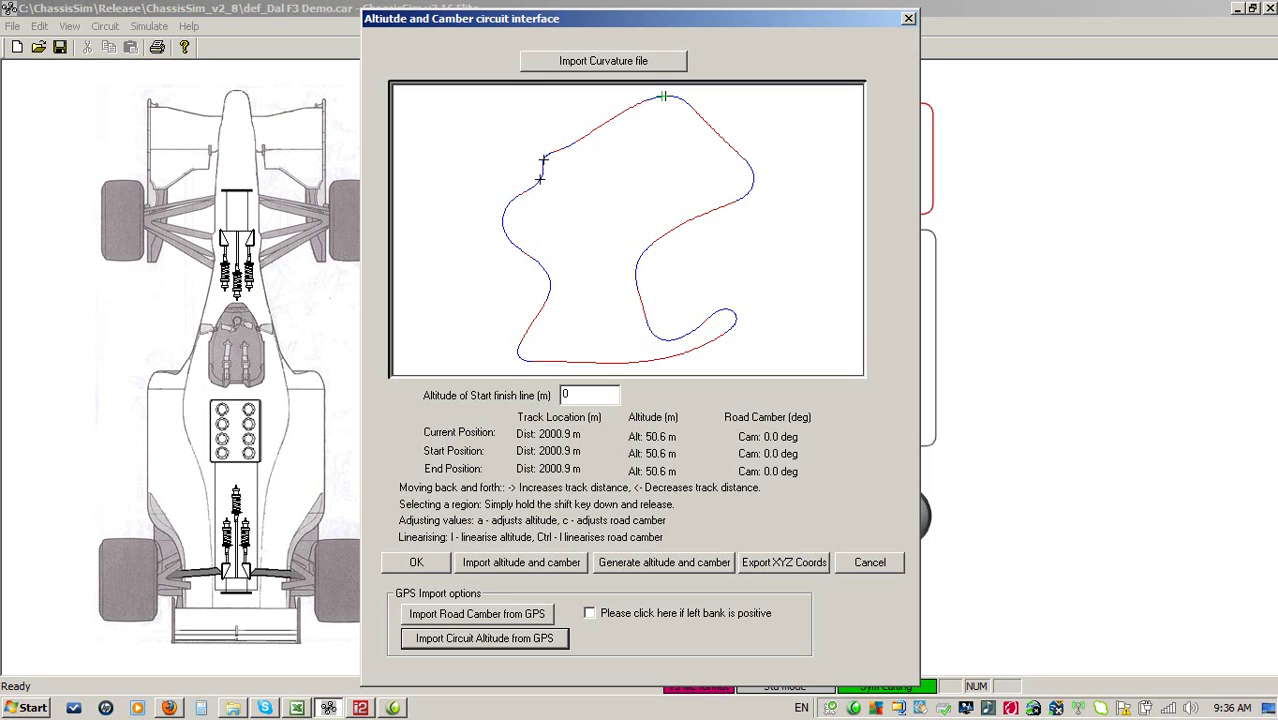
pyautogui.press('Left')
pyautogui.press('Left')
pyautogui.press('Left')
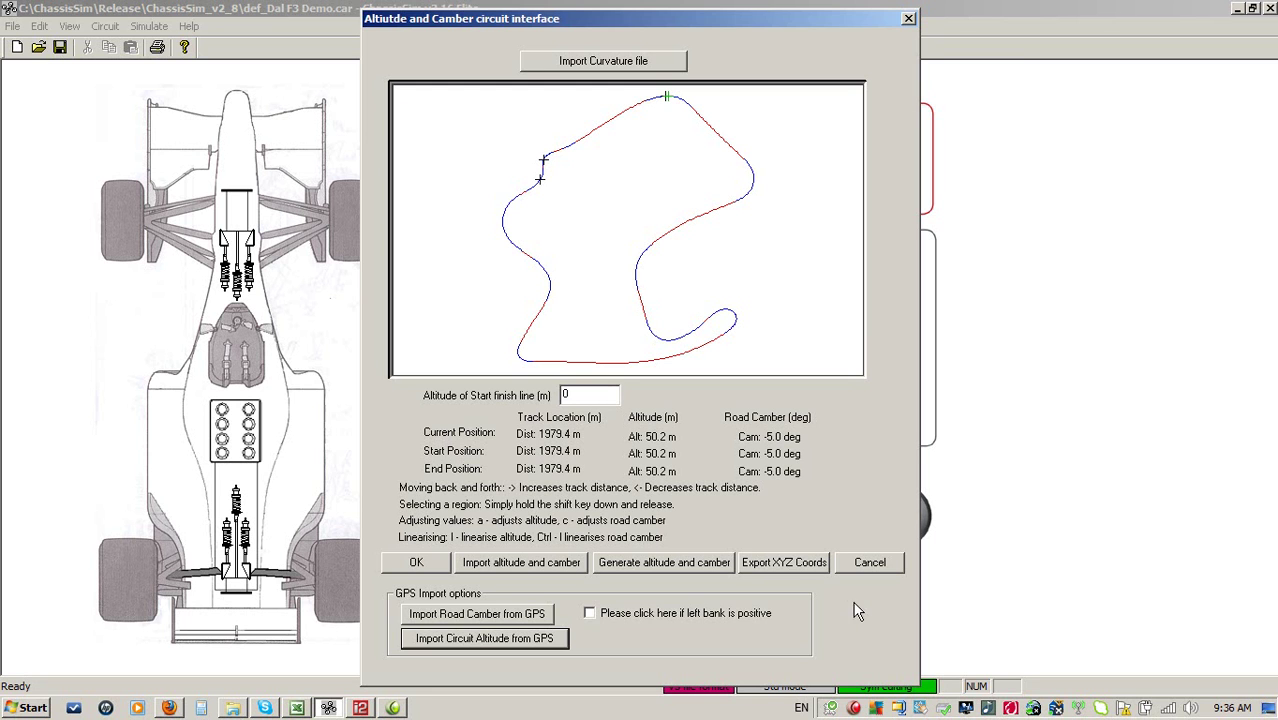
# - Generate the altitude/camber file as alt_rcamb_my_circuit, write it out, and close the editor
pyautogui.click(710, 563)
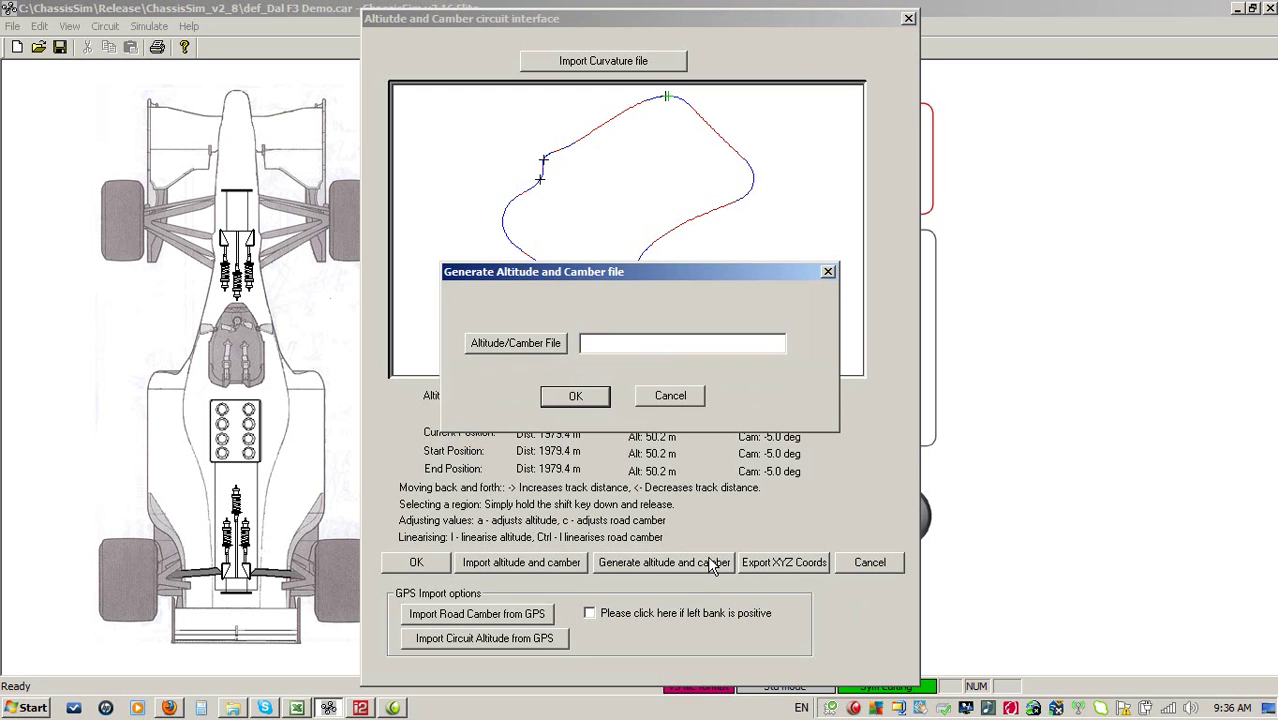
pyautogui.click(495, 350)
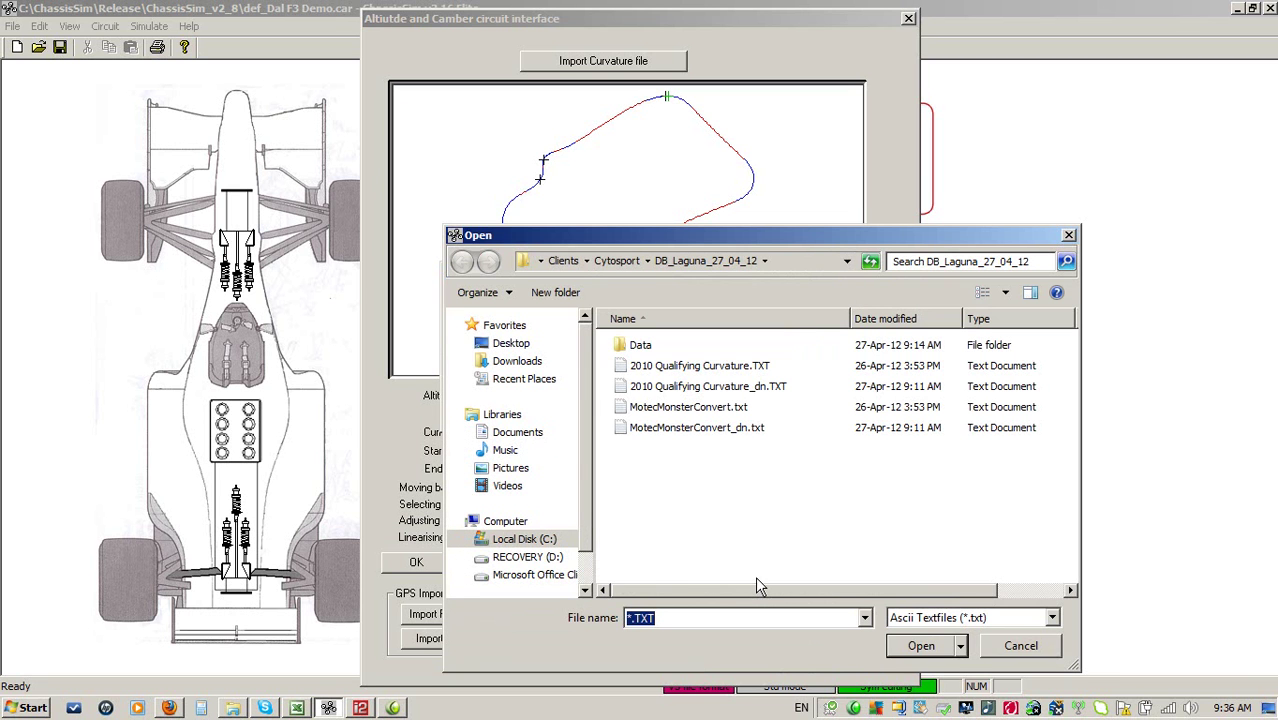
pyautogui.press('BackSpace')
pyautogui.write('alt+')
pyautogui.press('BackSpace')
pyautogui.write('_rcamb_my_circuit')
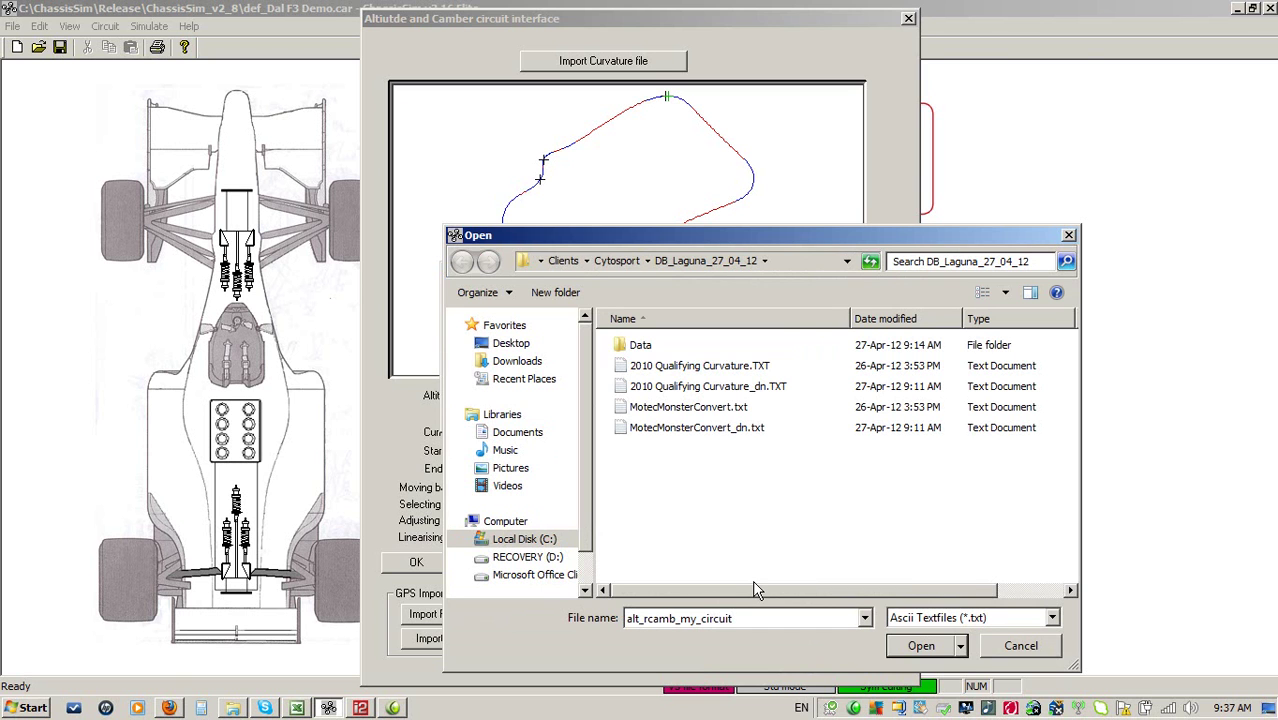
pyautogui.press('Return')
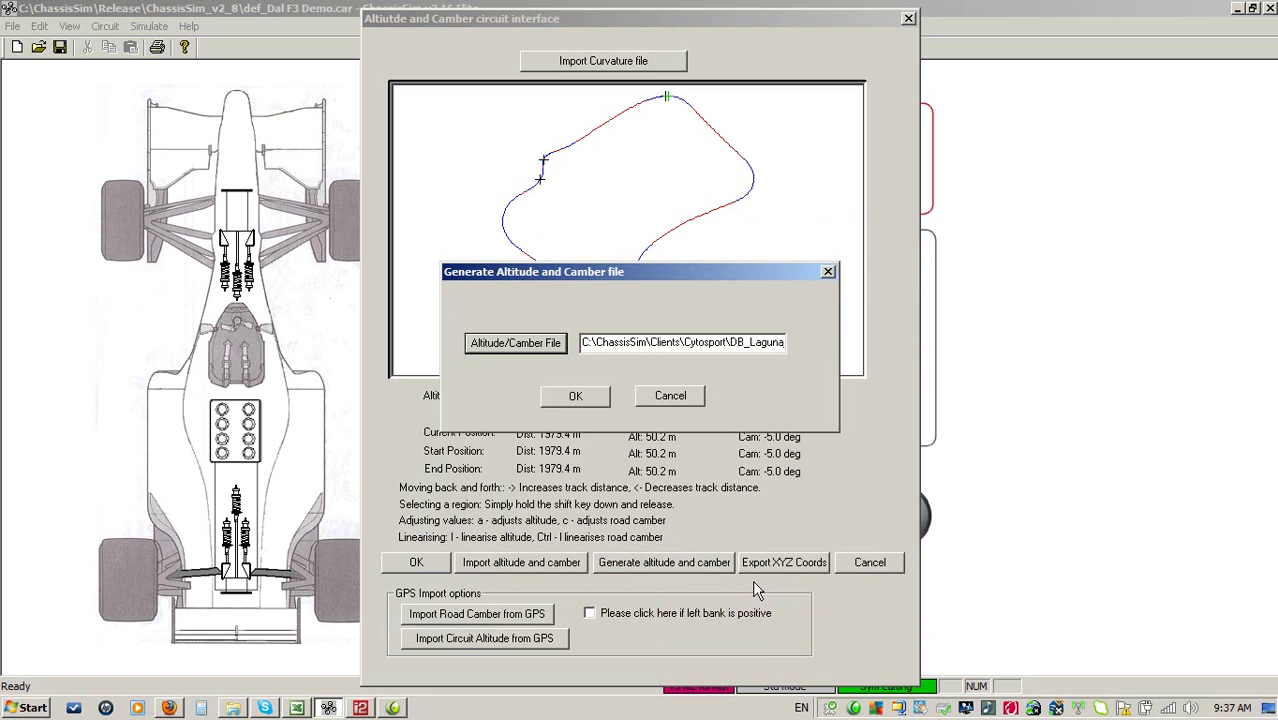
pyautogui.click(573, 398)
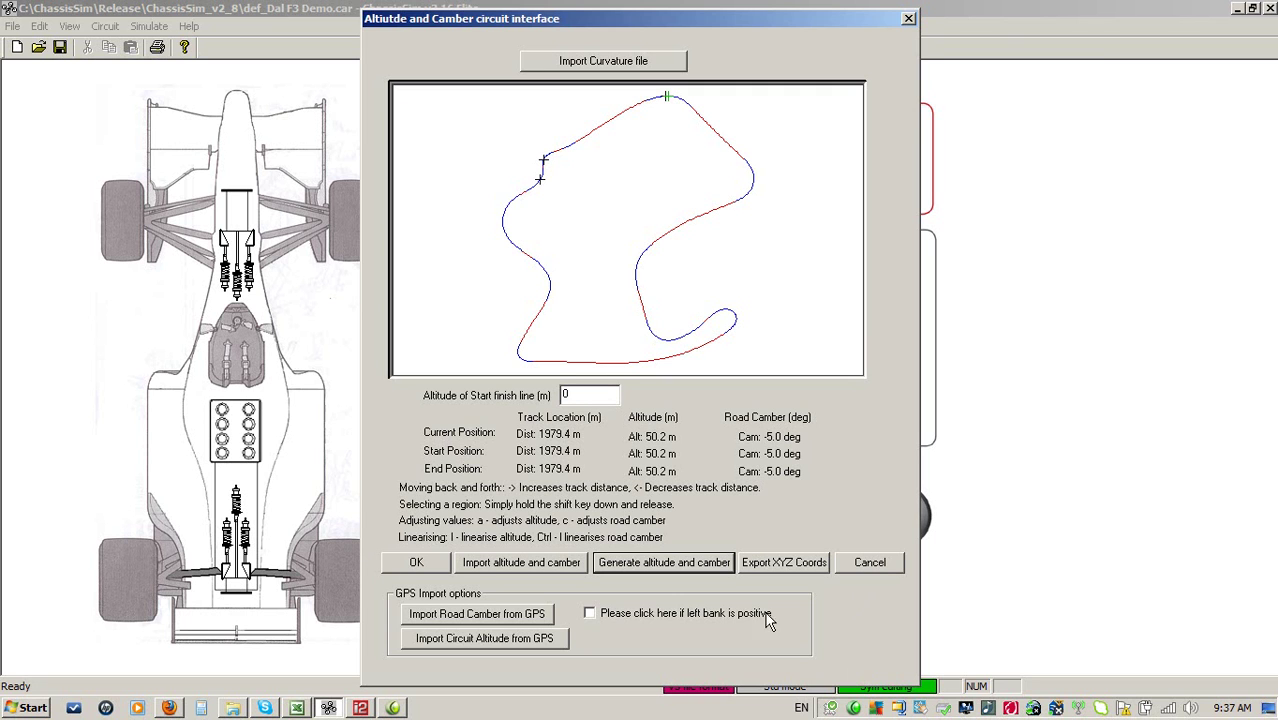
pyautogui.click(870, 563)
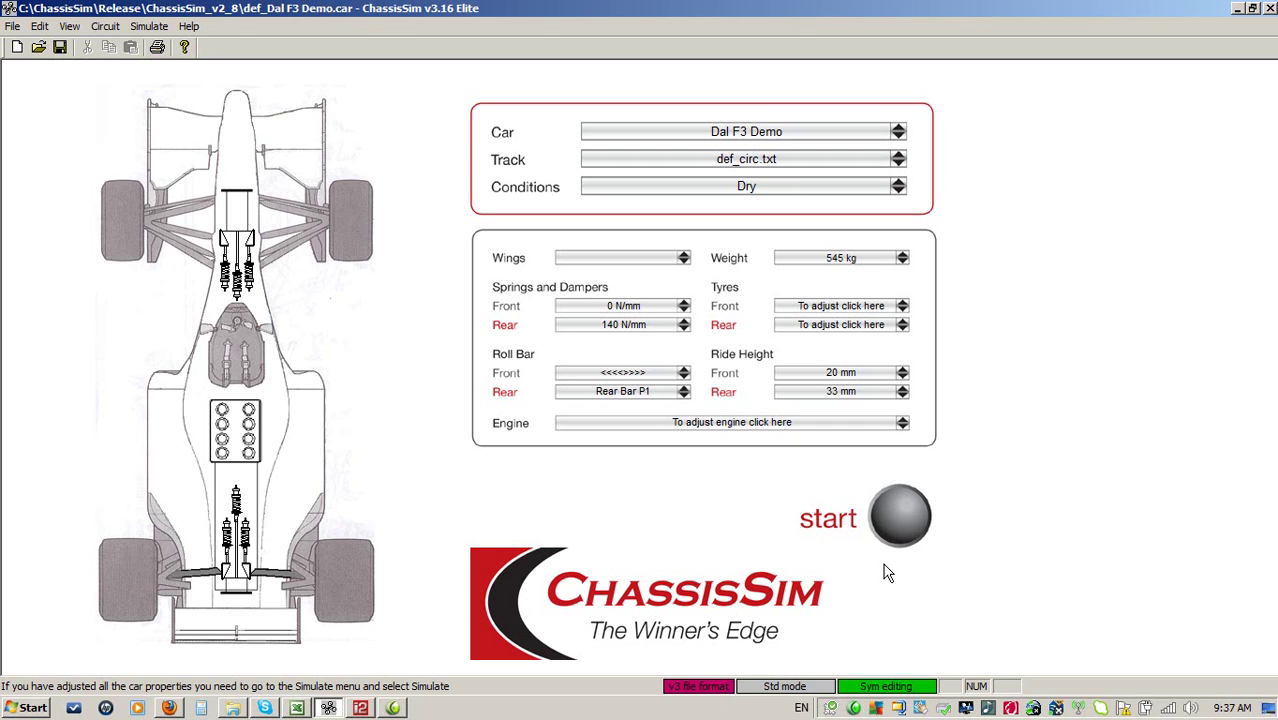
# - Show the Circuit menu's Edit Circuit Altitude and camber submenu
pyautogui.click(104, 27)
pyautogui.moveTo(126, 128)
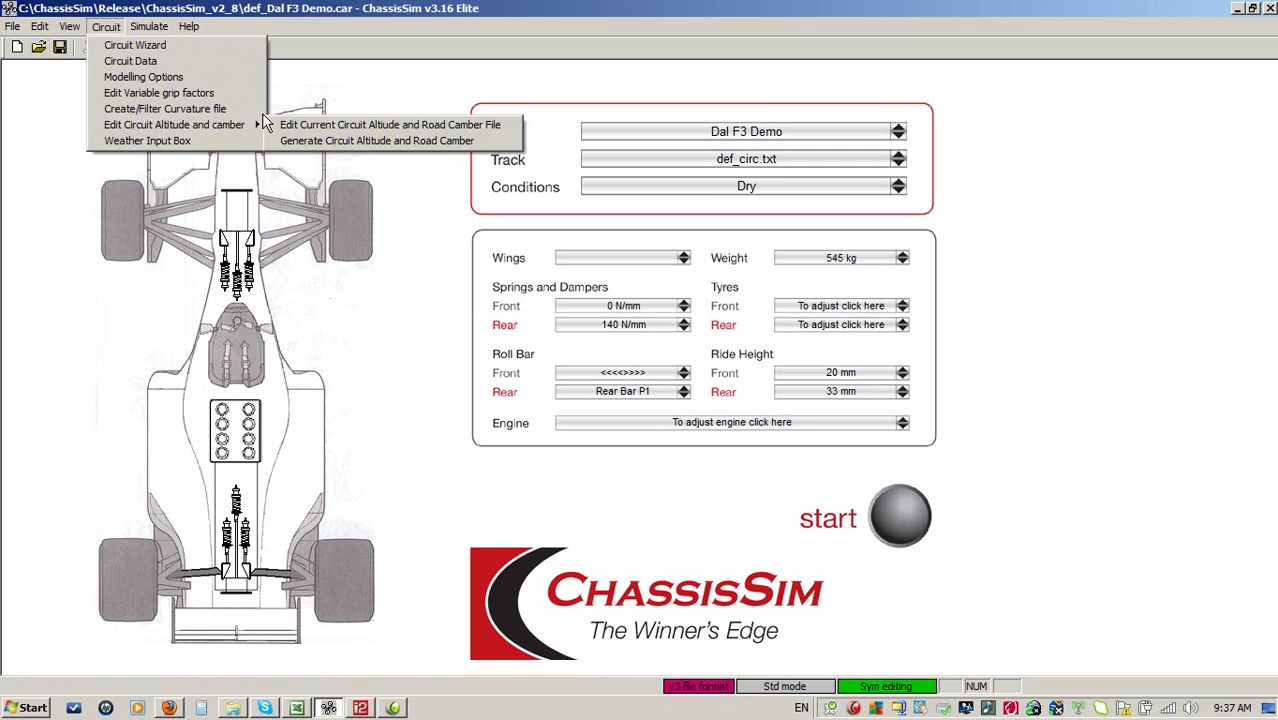
# - Enable altitude/road camber generation, import MotecMonsterConvert_dn.txt as the monster file, then close the dialog
pyautogui.click(324, 147)
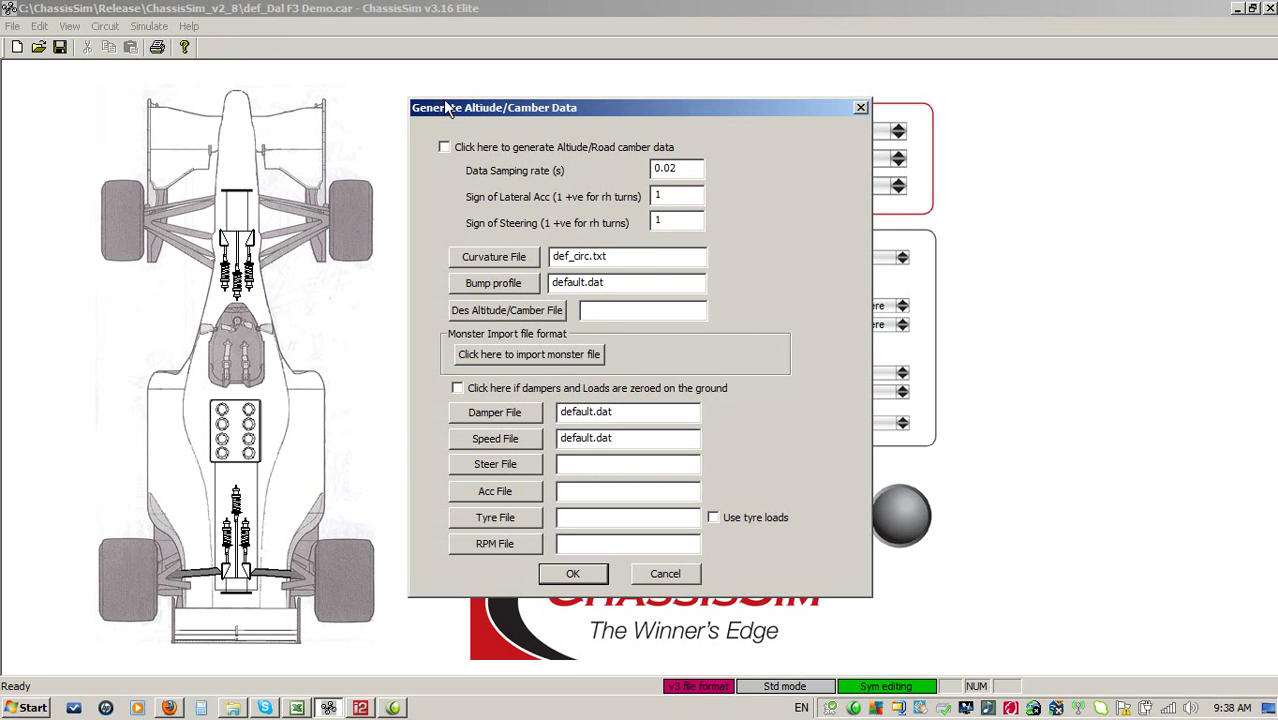
pyautogui.click(507, 151)
pyautogui.click(531, 350)
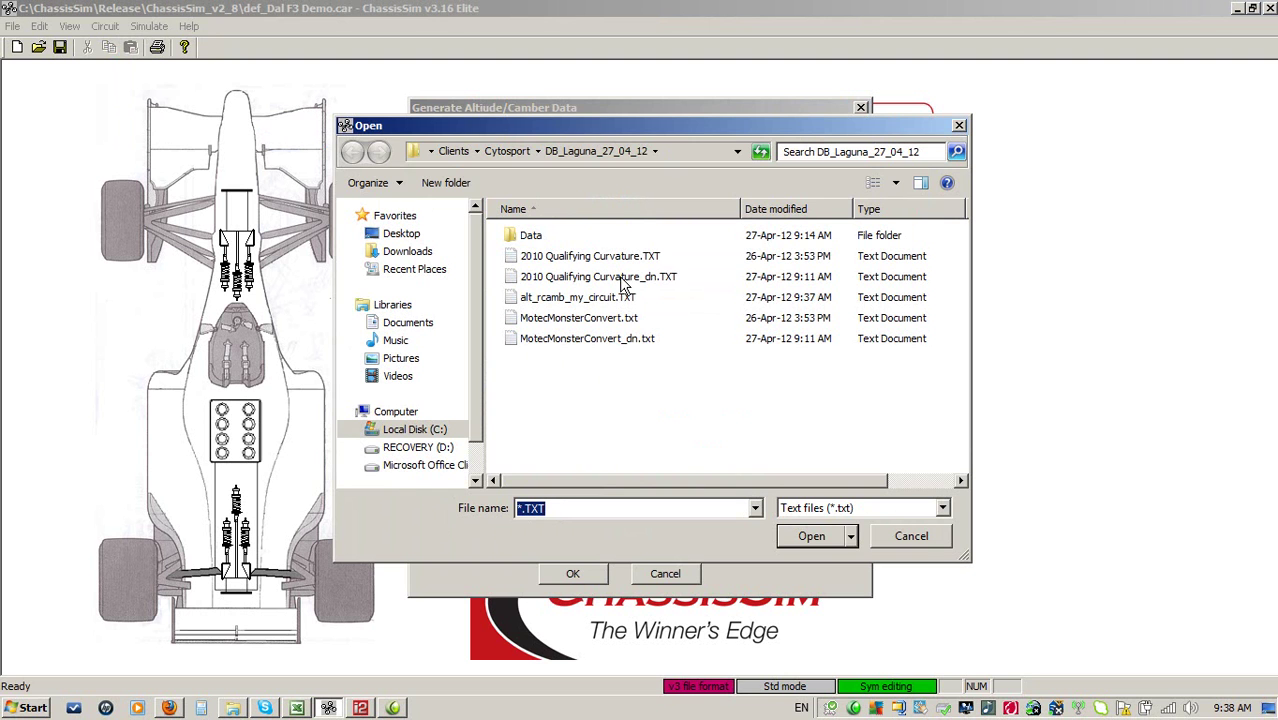
pyautogui.doubleClick(625, 340)
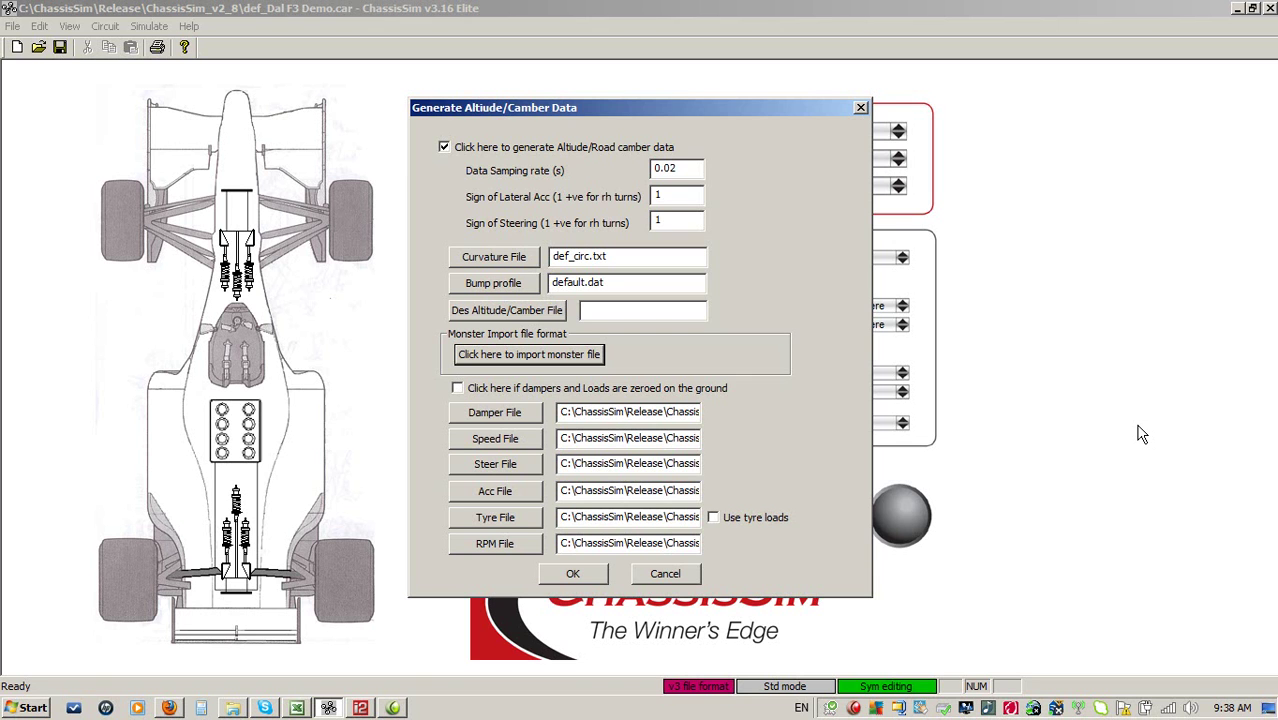
pyautogui.click(677, 576)
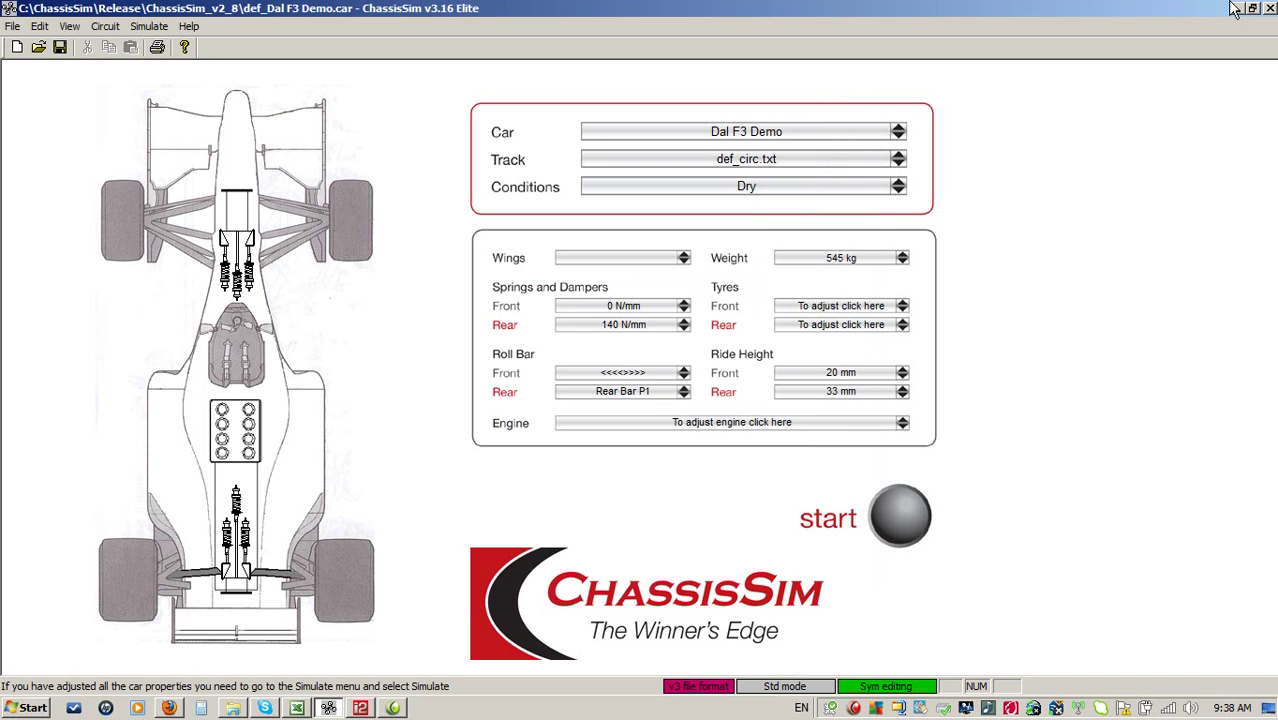
pyautogui.click(105, 26)
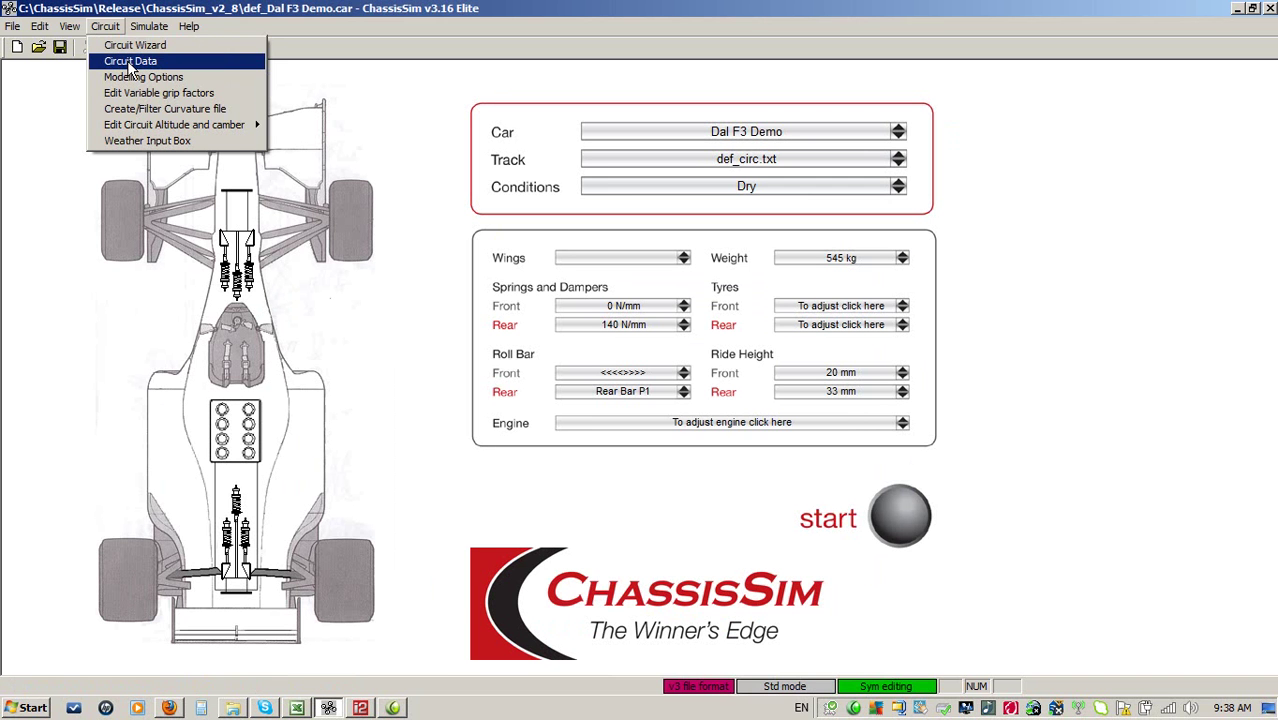
pyautogui.click(127, 60)
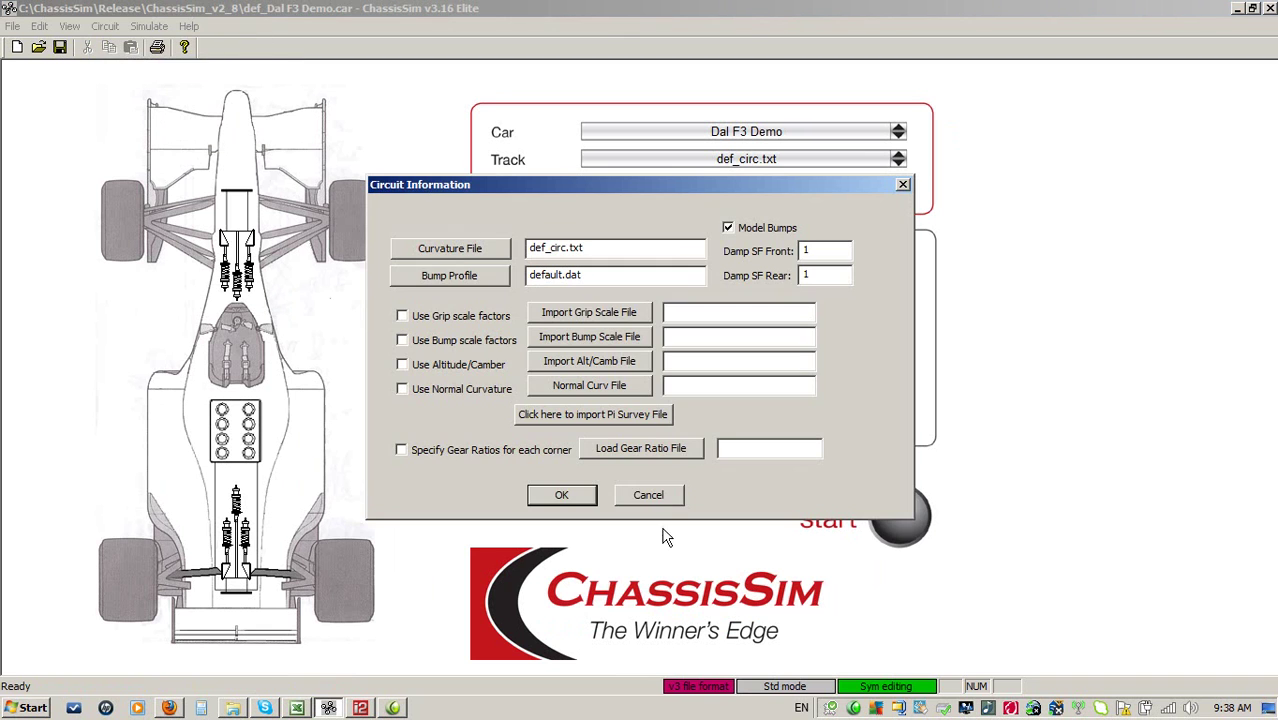
pyautogui.click(603, 362)
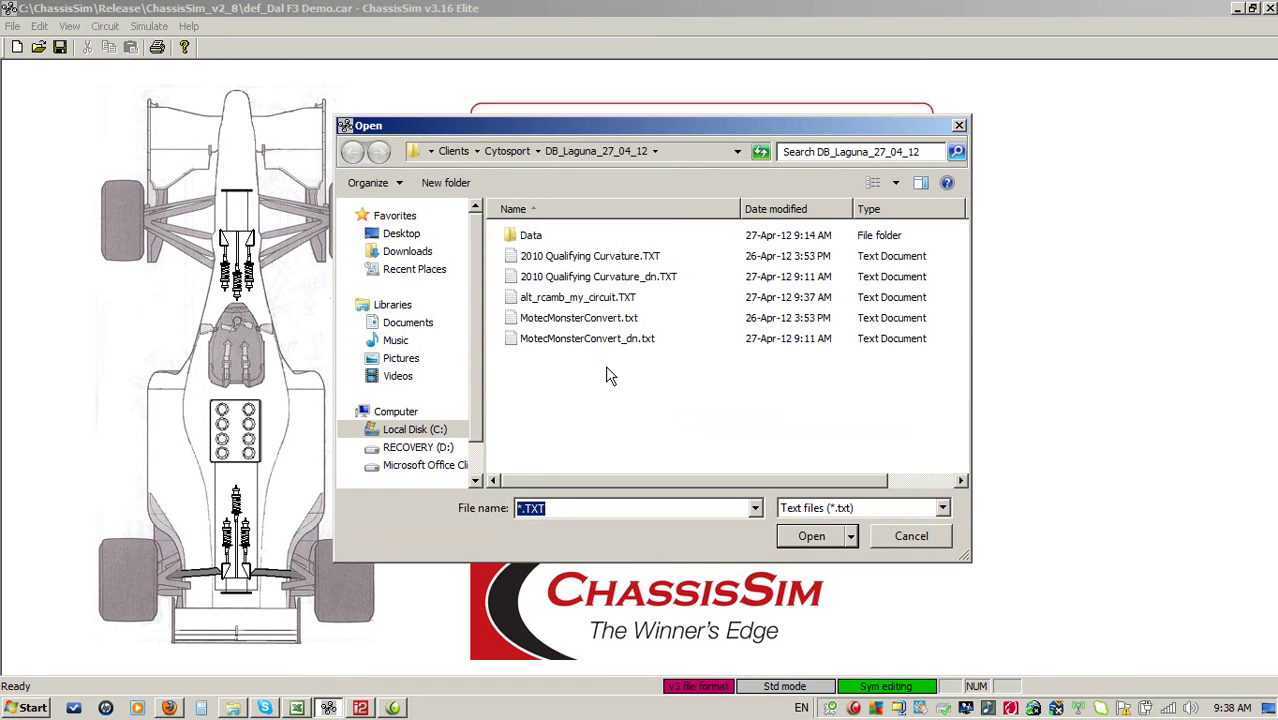
pyautogui.click(583, 297)
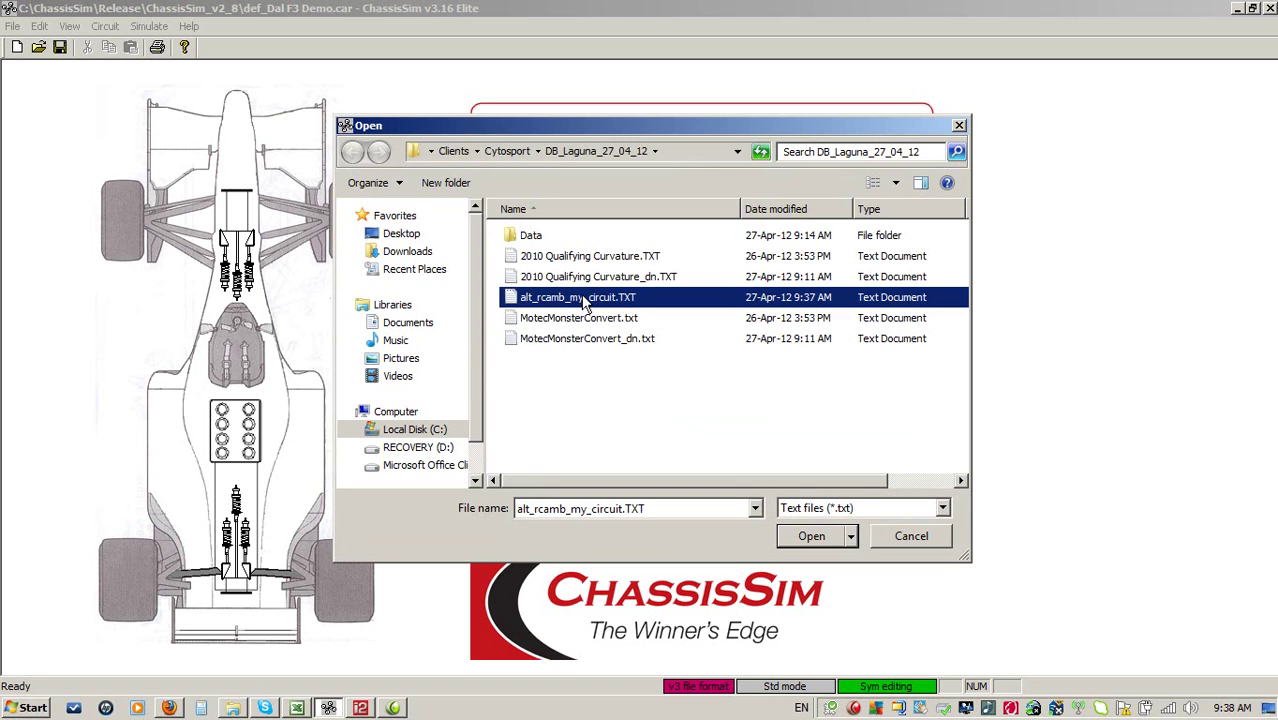
pyautogui.click(892, 536)
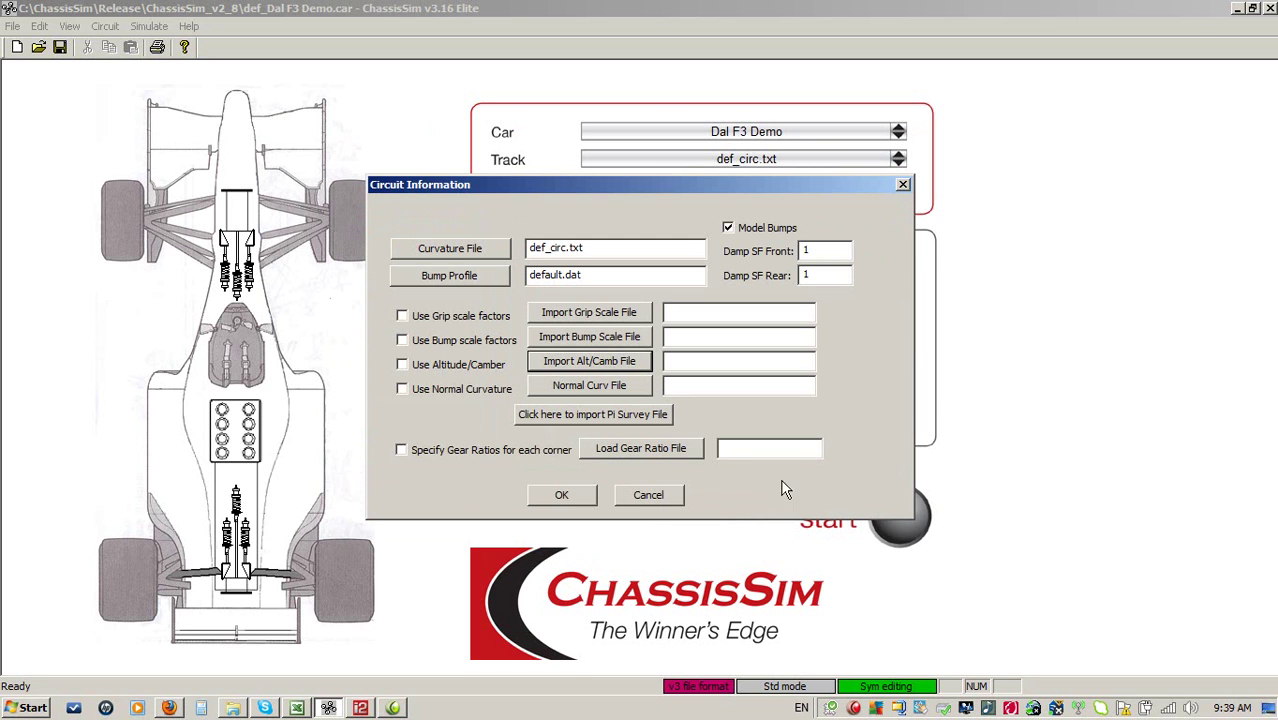
pyautogui.click(648, 497)
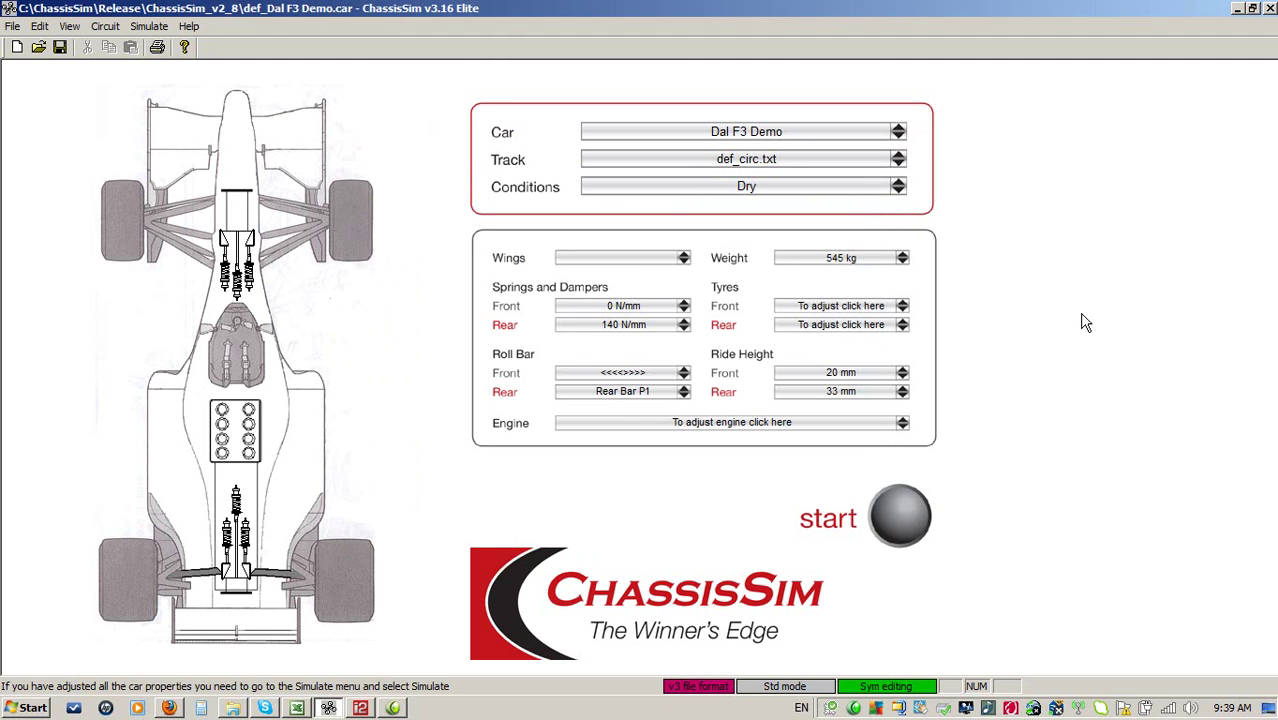